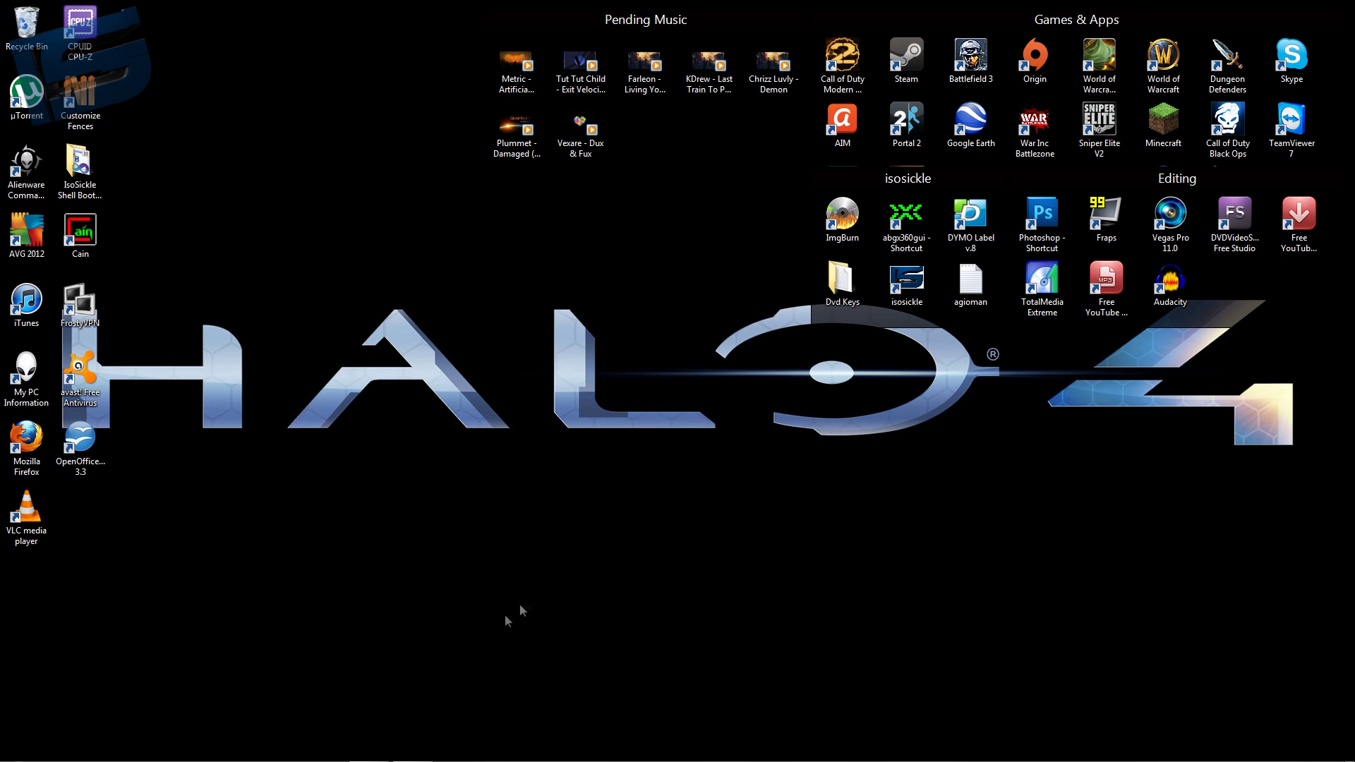
Open Device Manager from the taskbar
{"action": "left_click", "coordinate": [412, 748]}
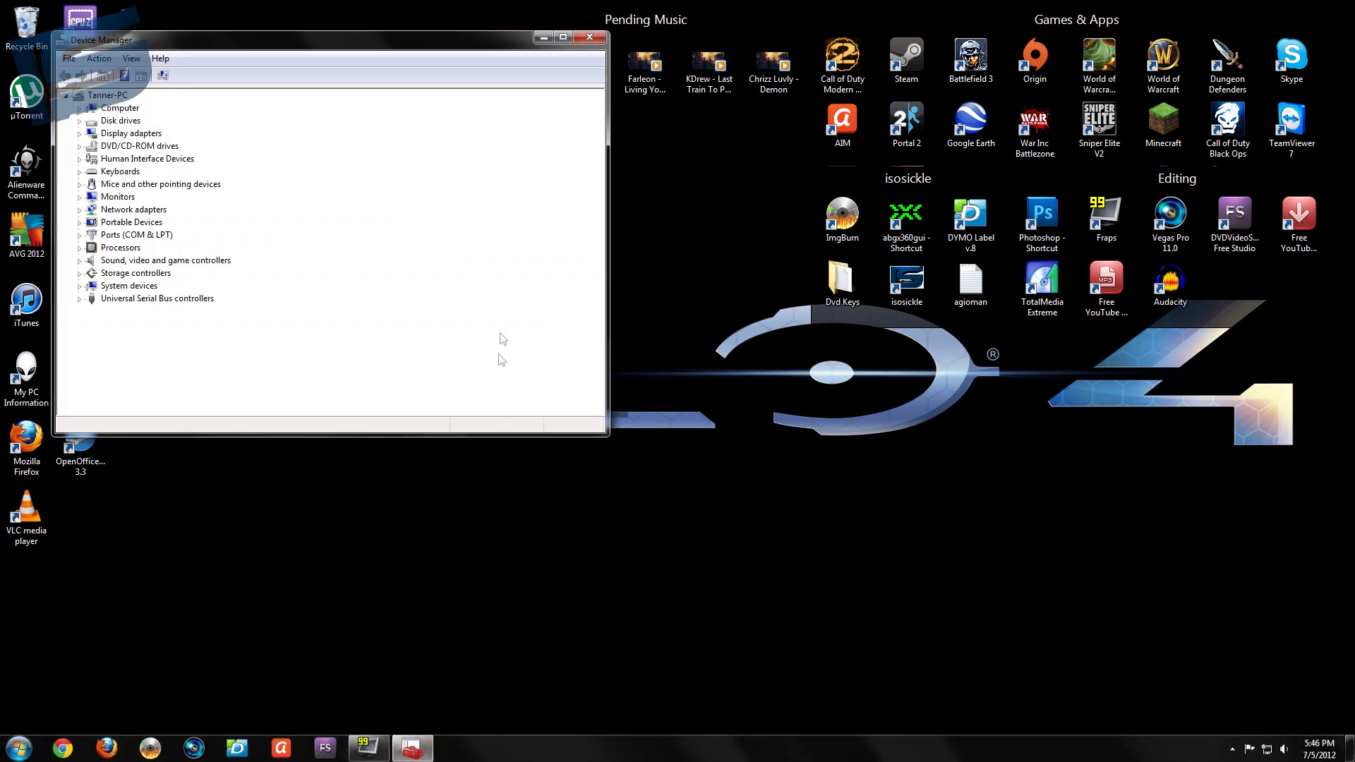
Expand DVD/CD-ROM drives and step through the ATAPI, TSSTcorp and HL-DT-ST entries
{"action": "left_click", "coordinate": [80, 147]}
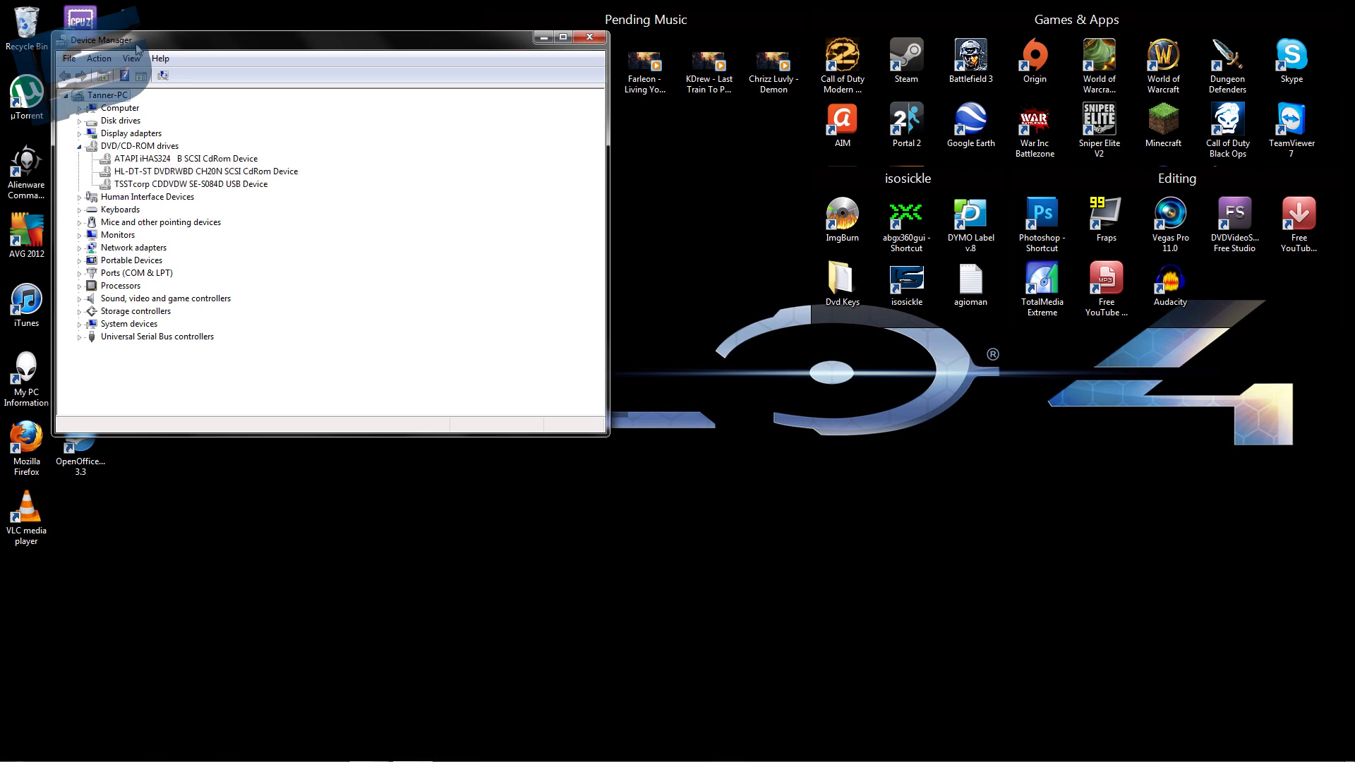
{"action": "left_click", "coordinate": [259, 172]}
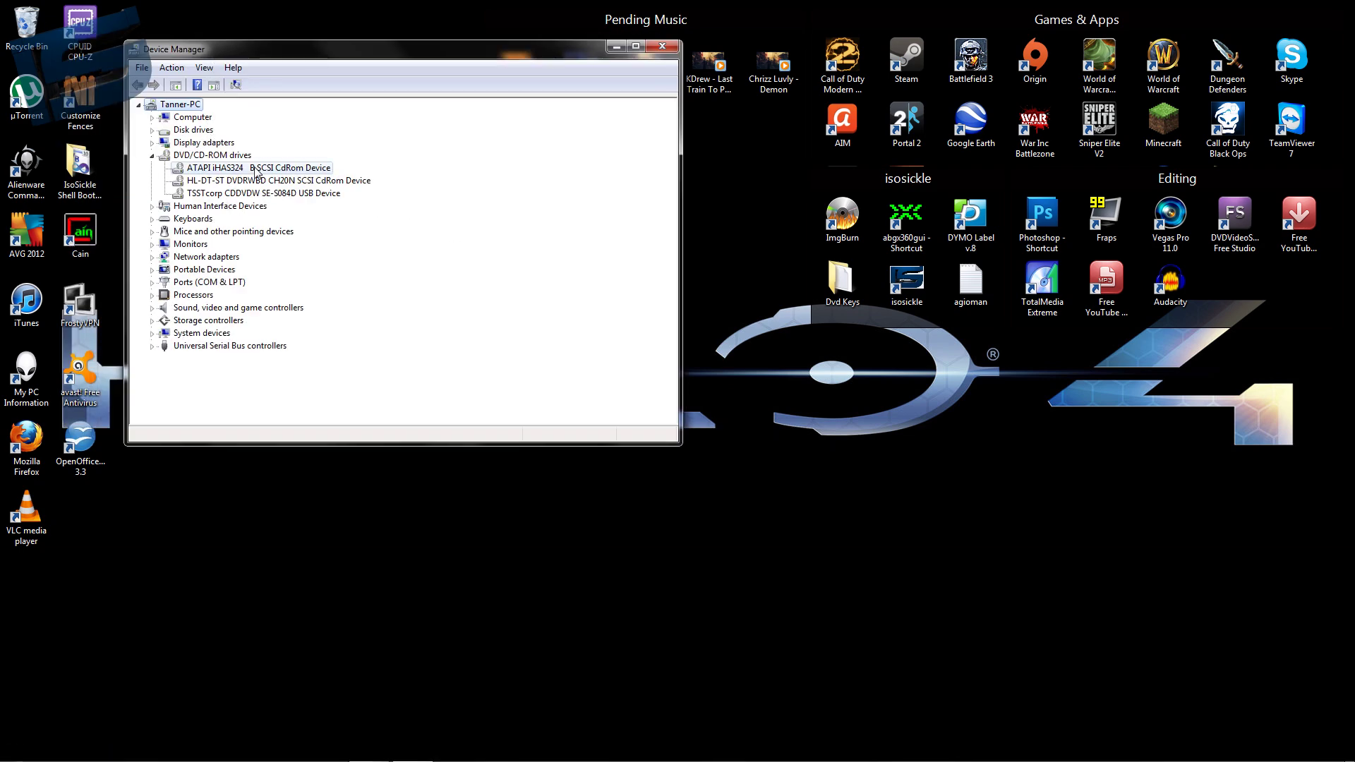
{"action": "left_click", "coordinate": [249, 193]}
{"action": "key", "text": "Up"}
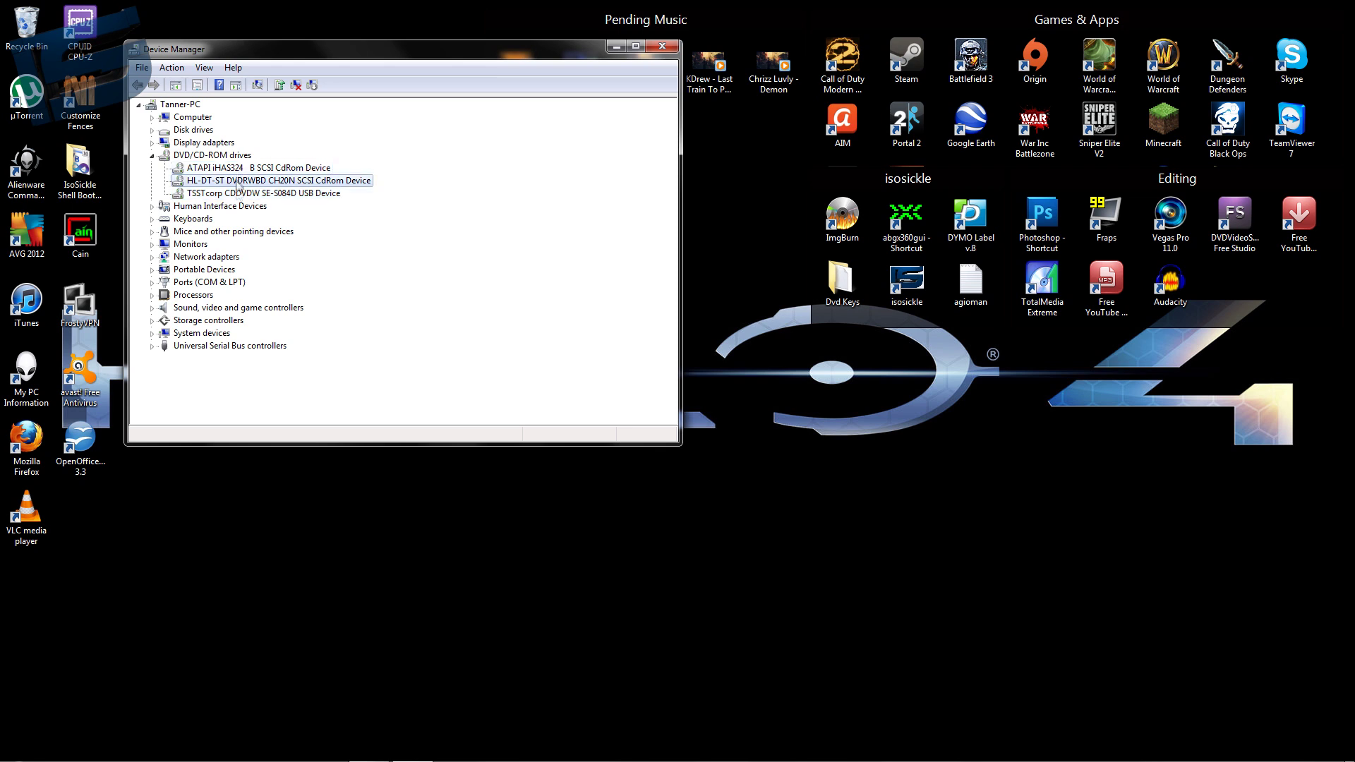
{"action": "key", "text": "Down"}
{"action": "key", "text": "Up"}
{"action": "key", "text": "Down"}
{"action": "key", "text": "Up"}
{"action": "key", "text": "Up"}
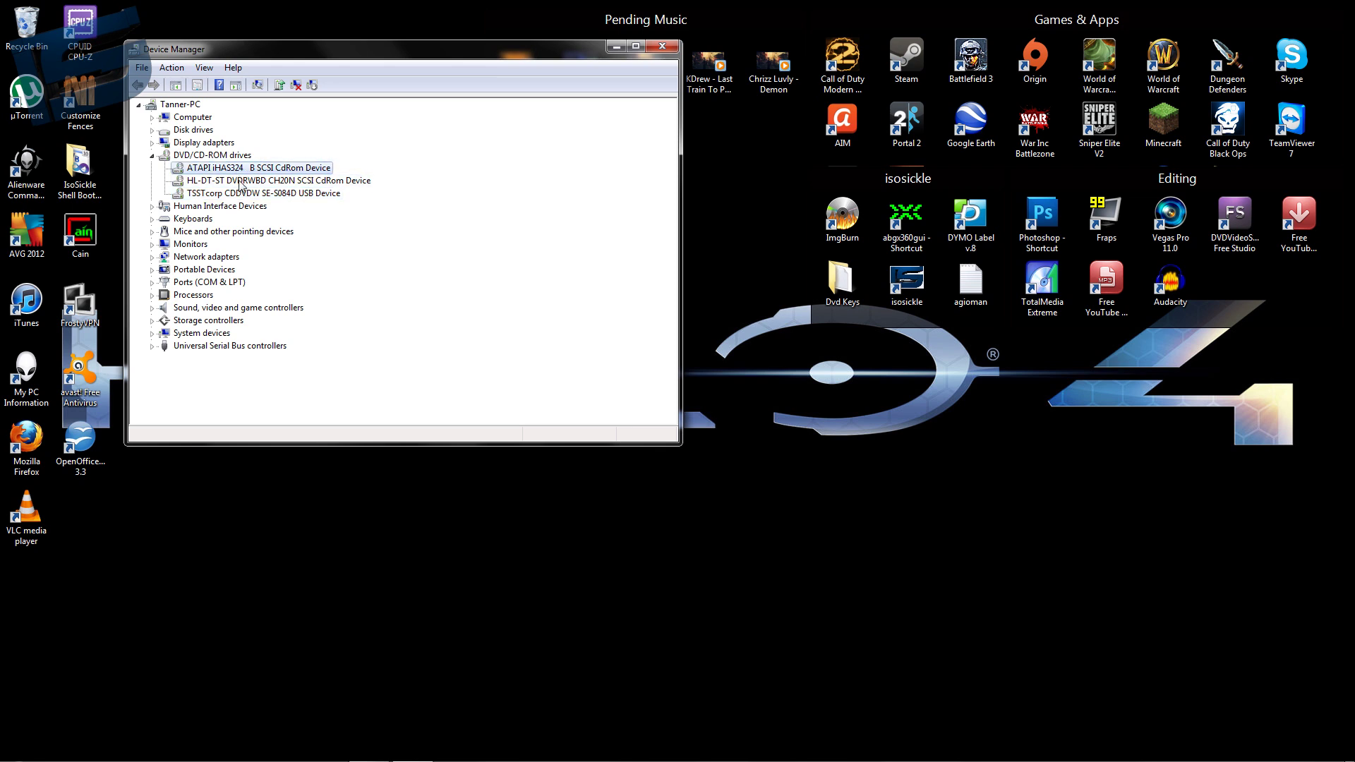
{"action": "key", "text": "Down"}
{"action": "key", "text": "Down"}
{"action": "left_click", "coordinate": [302, 183]}
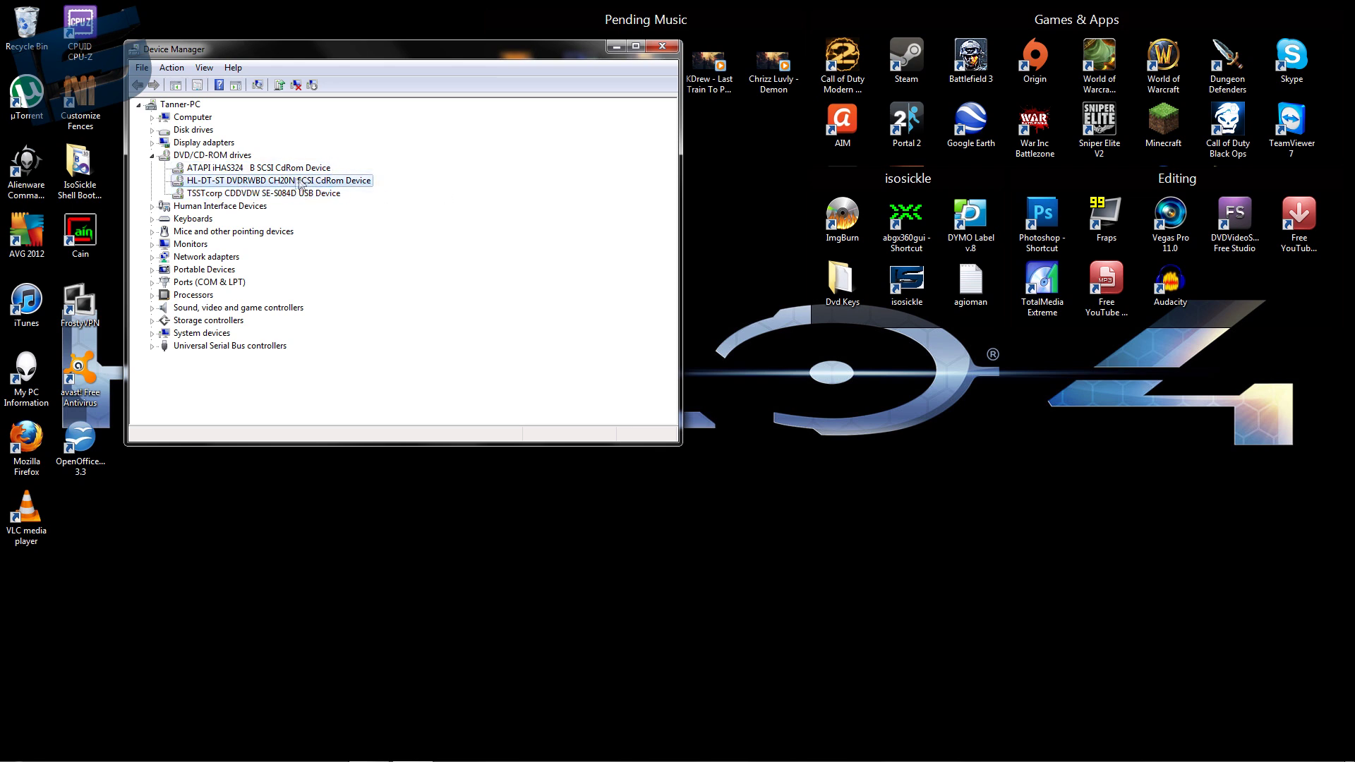
Point out ATAPI iHAS324 B, HL-DT-ST DVDRWBD CH20N and TSSTcorp SE-S084D USB again, moving the window lower
{"action": "left_click", "coordinate": [219, 170]}
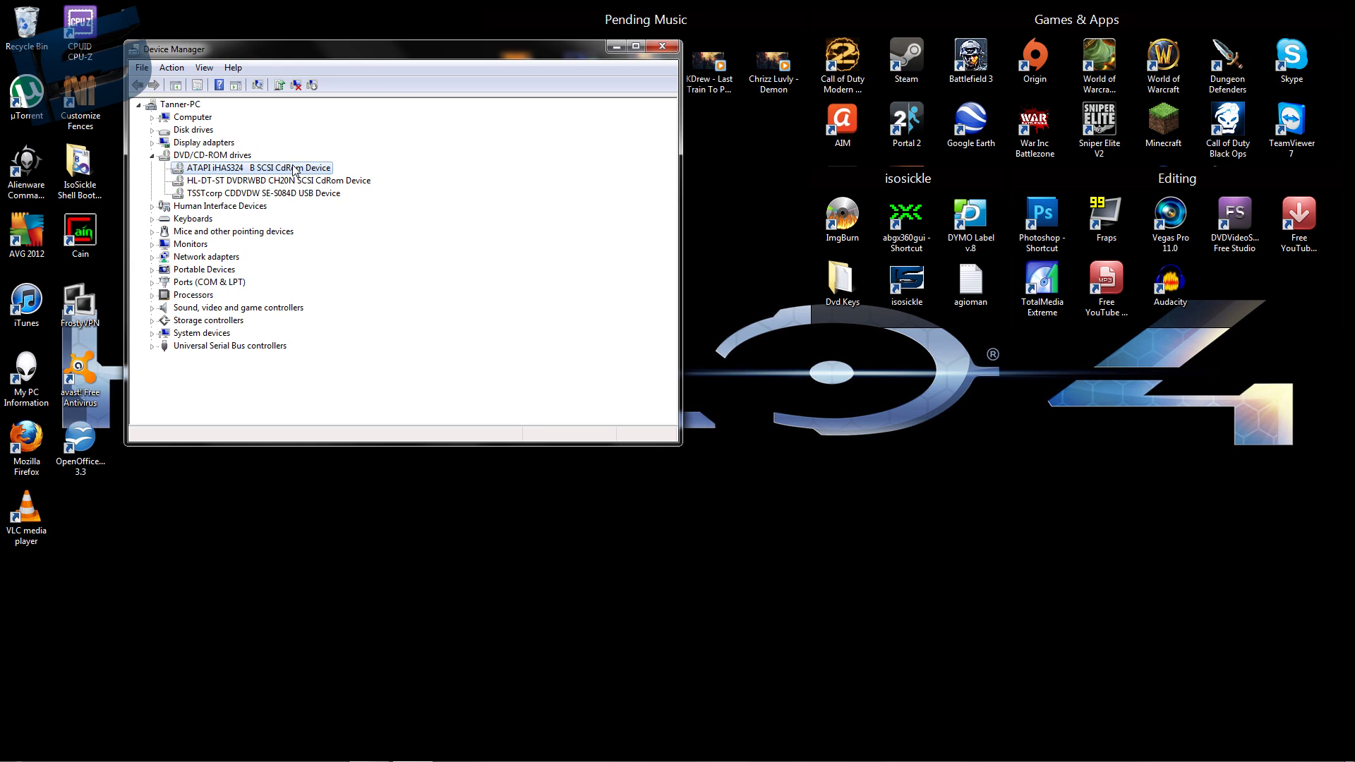
{"action": "left_click", "coordinate": [240, 195]}
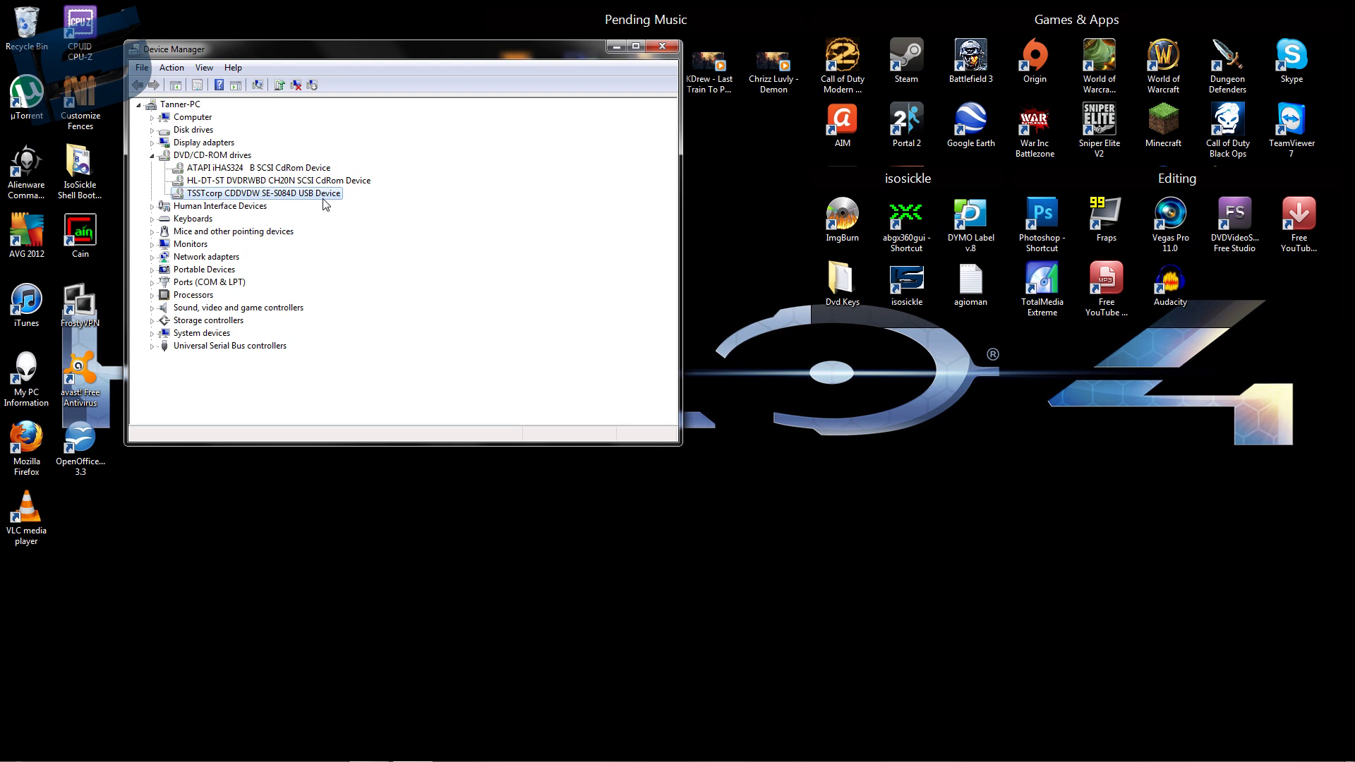
{"action": "left_click", "coordinate": [256, 169]}
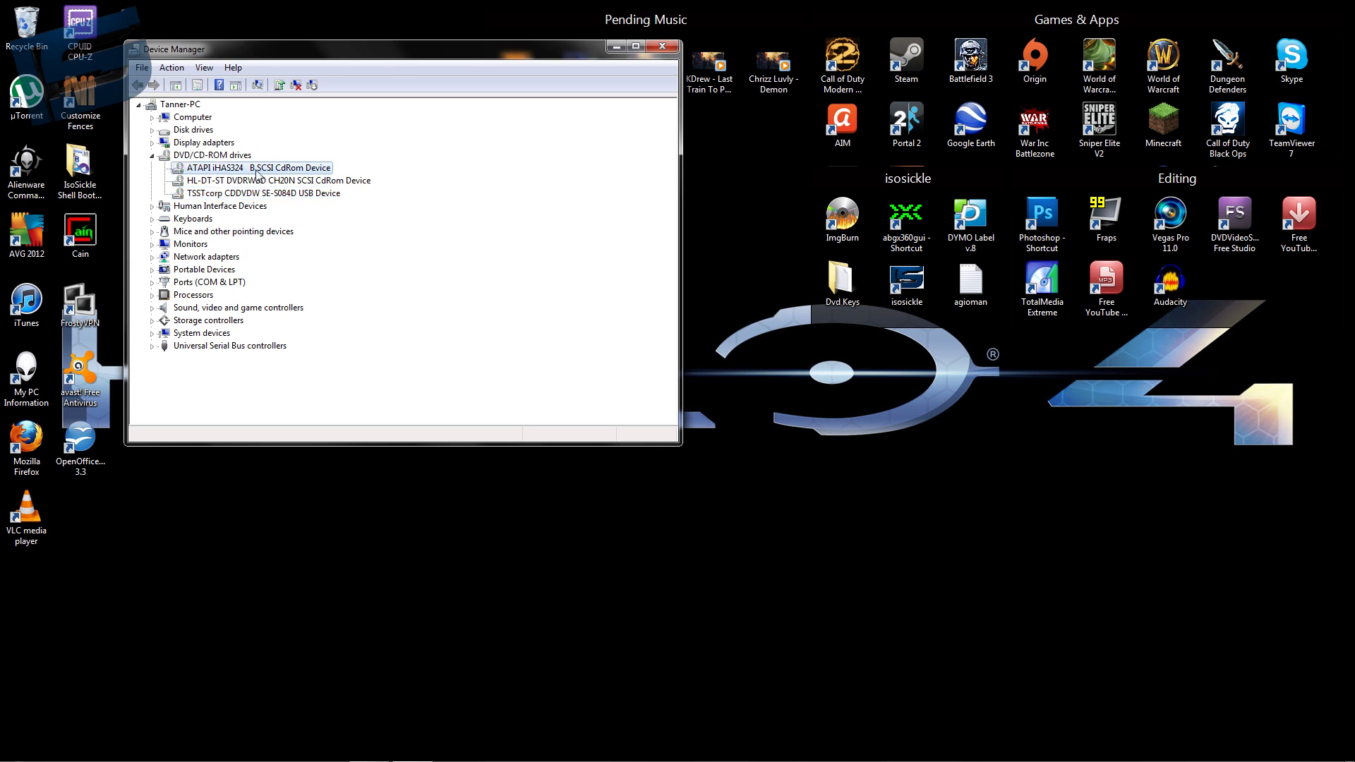
{"action": "left_click", "coordinate": [307, 182]}
{"action": "left_click", "coordinate": [298, 194]}
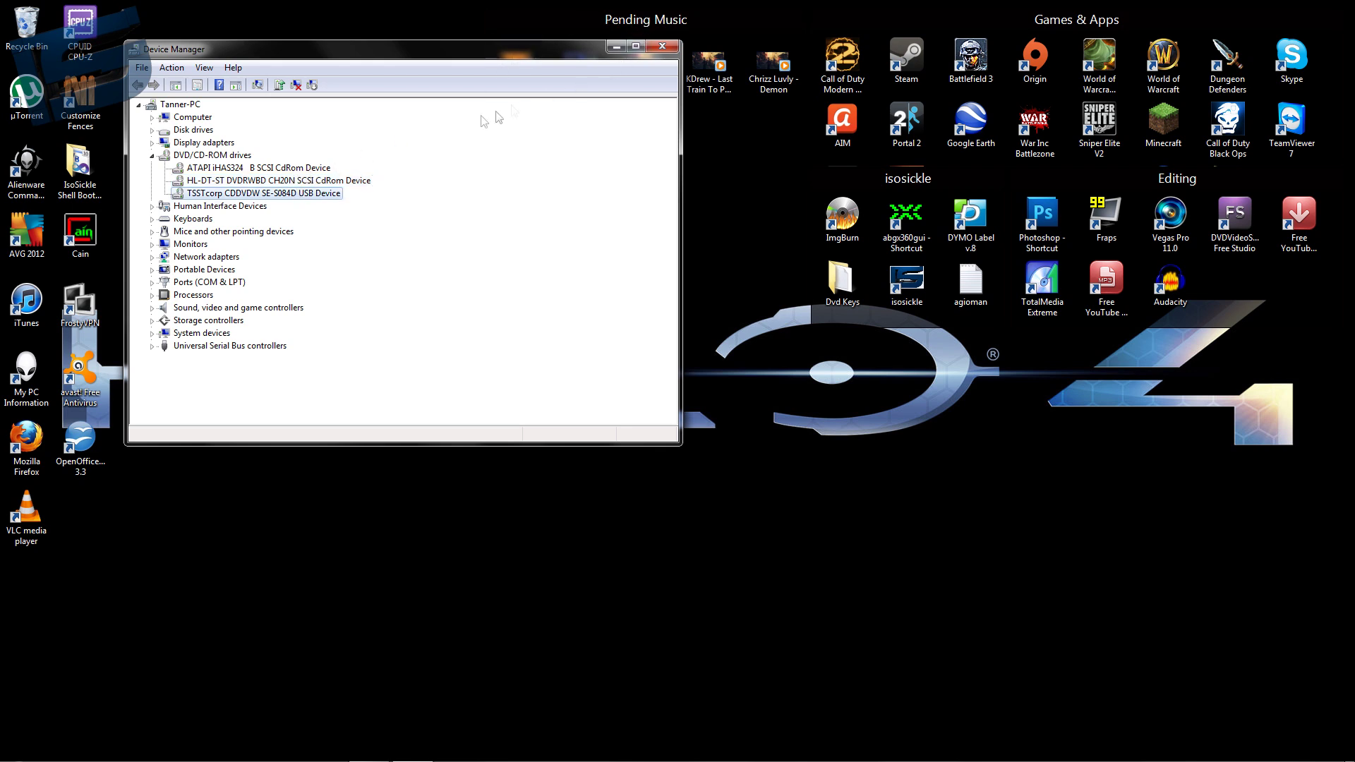
{"action": "left_click", "coordinate": [301, 182]}
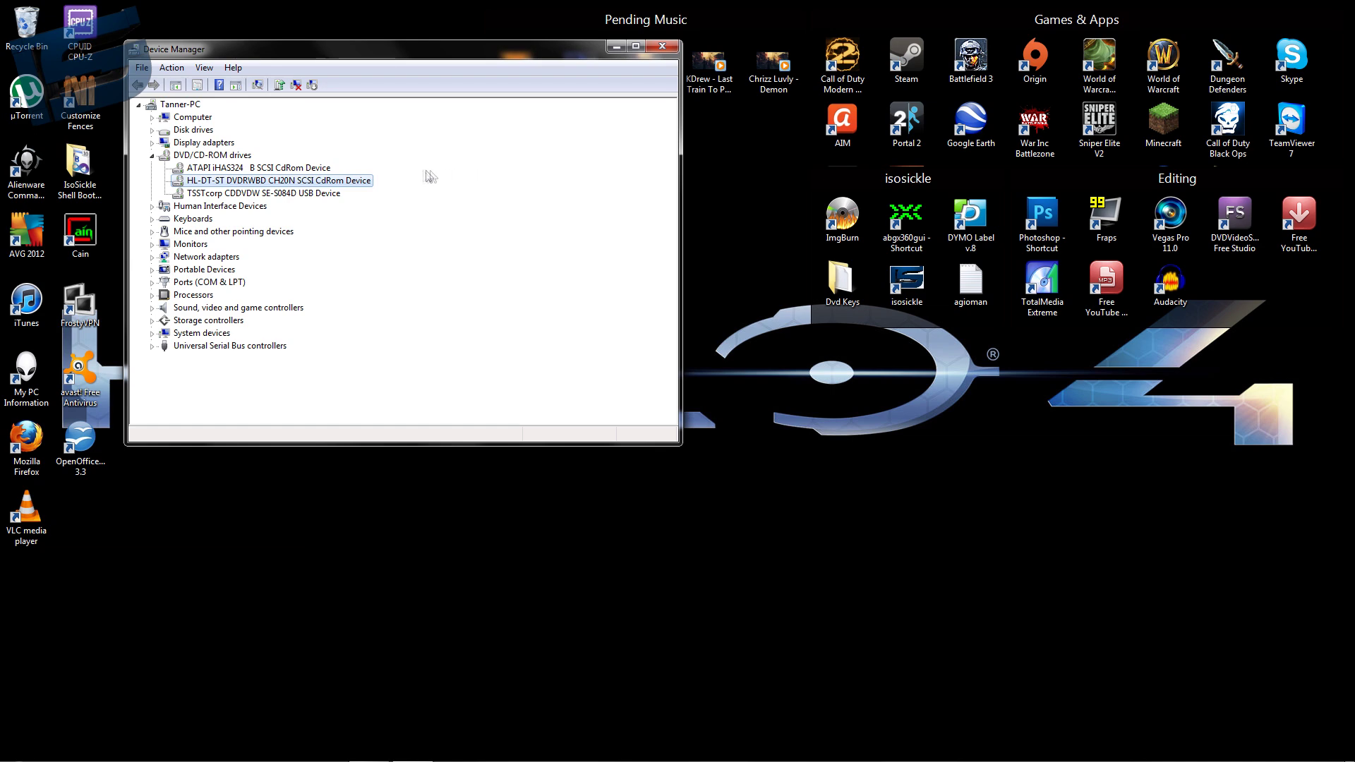
{"action": "left_click", "coordinate": [307, 169]}
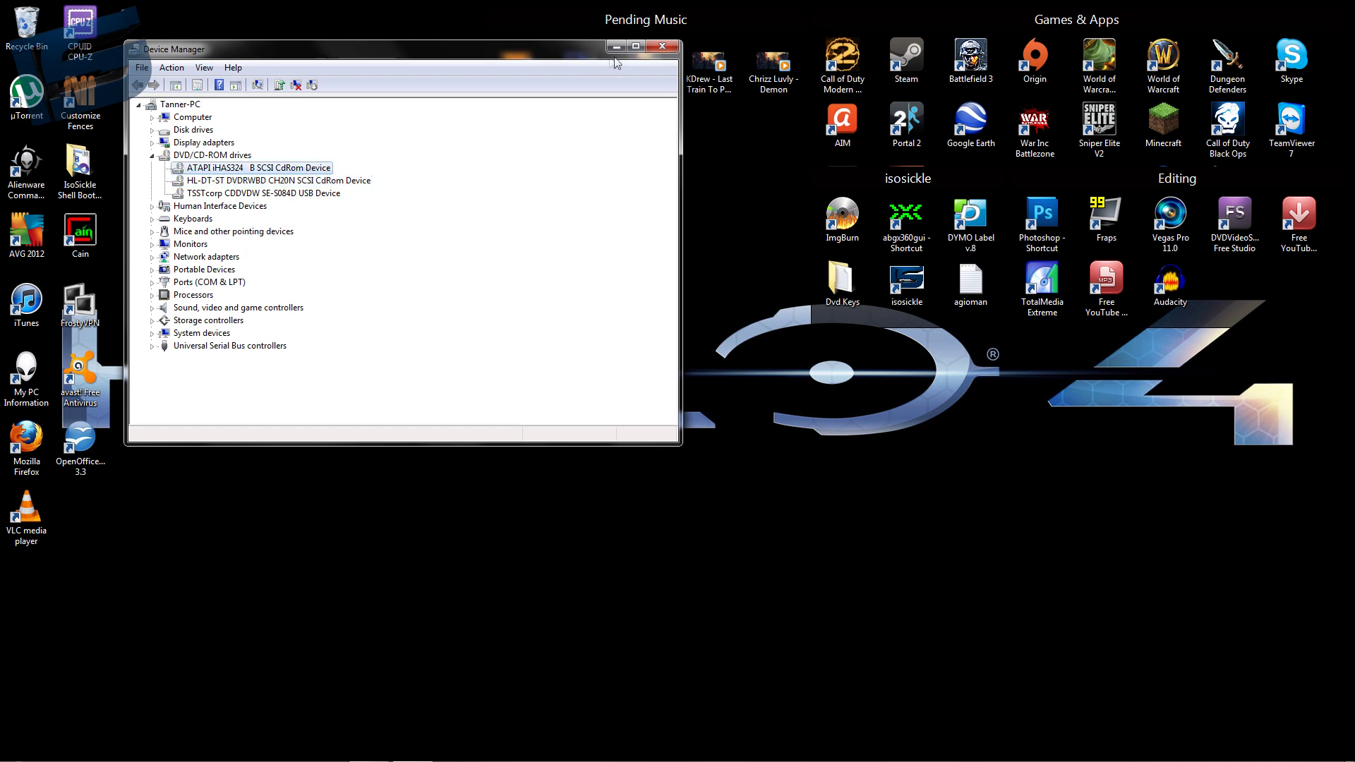
{"action": "left_click_drag", "start_coordinate": [565, 50], "coordinate": [581, 156]}
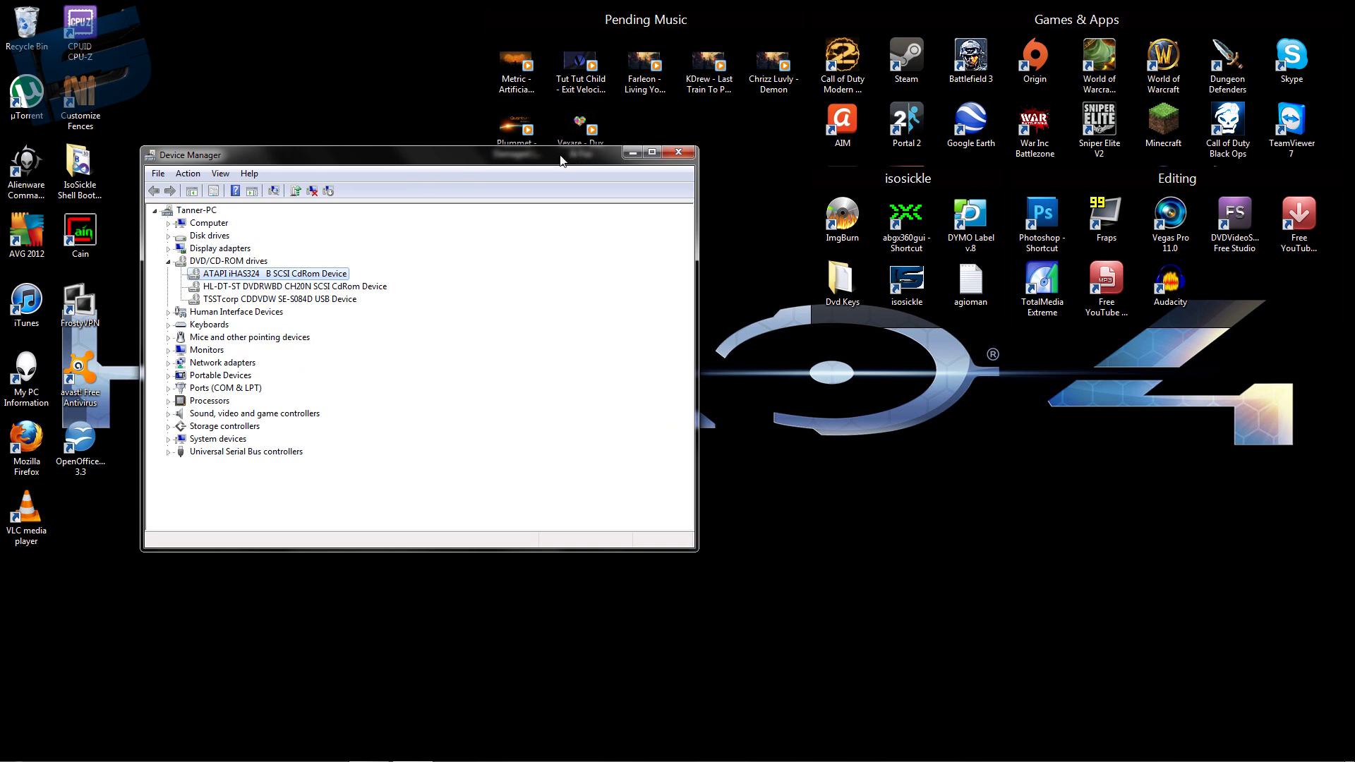
{"action": "left_click", "coordinate": [328, 301]}
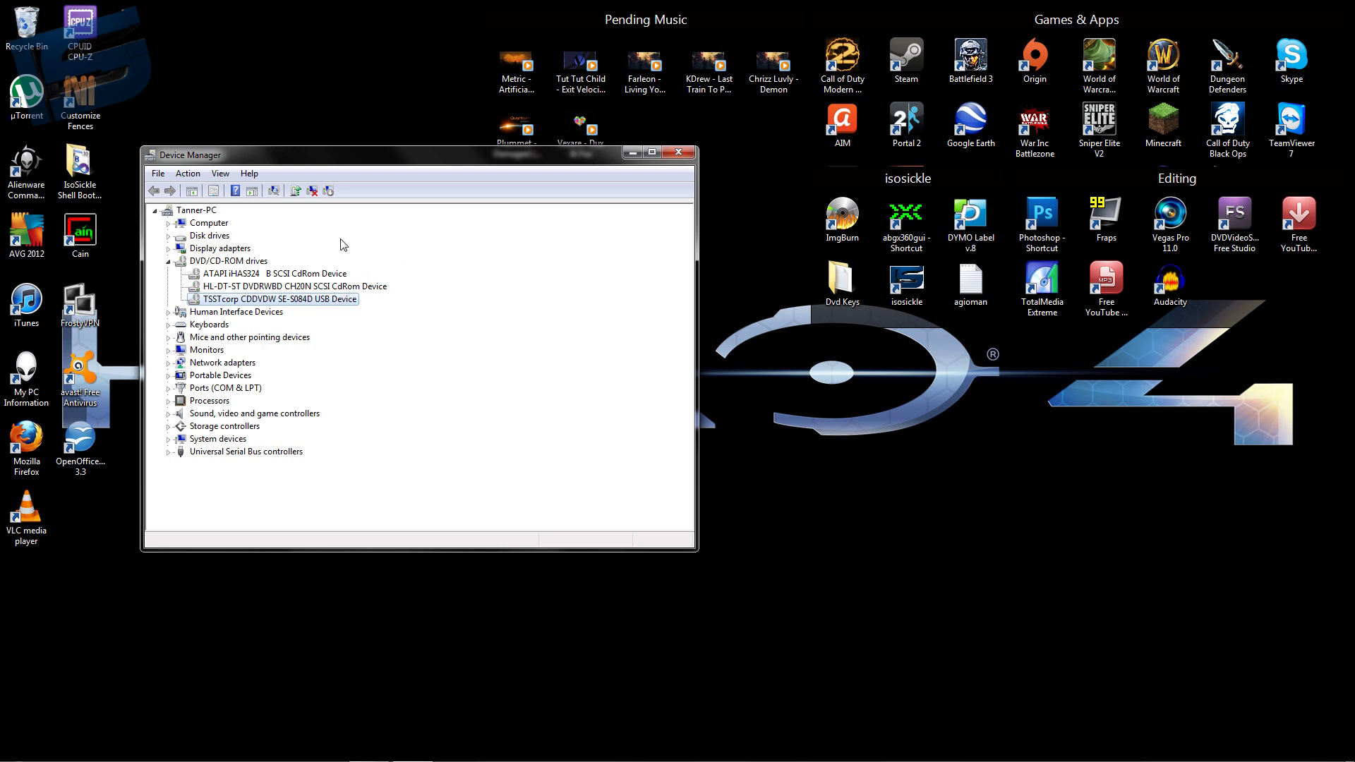
Close Device Manager, launch ImgBurn and wait until it detects the empty DVD+R DL disc
{"action": "left_click", "coordinate": [672, 158]}
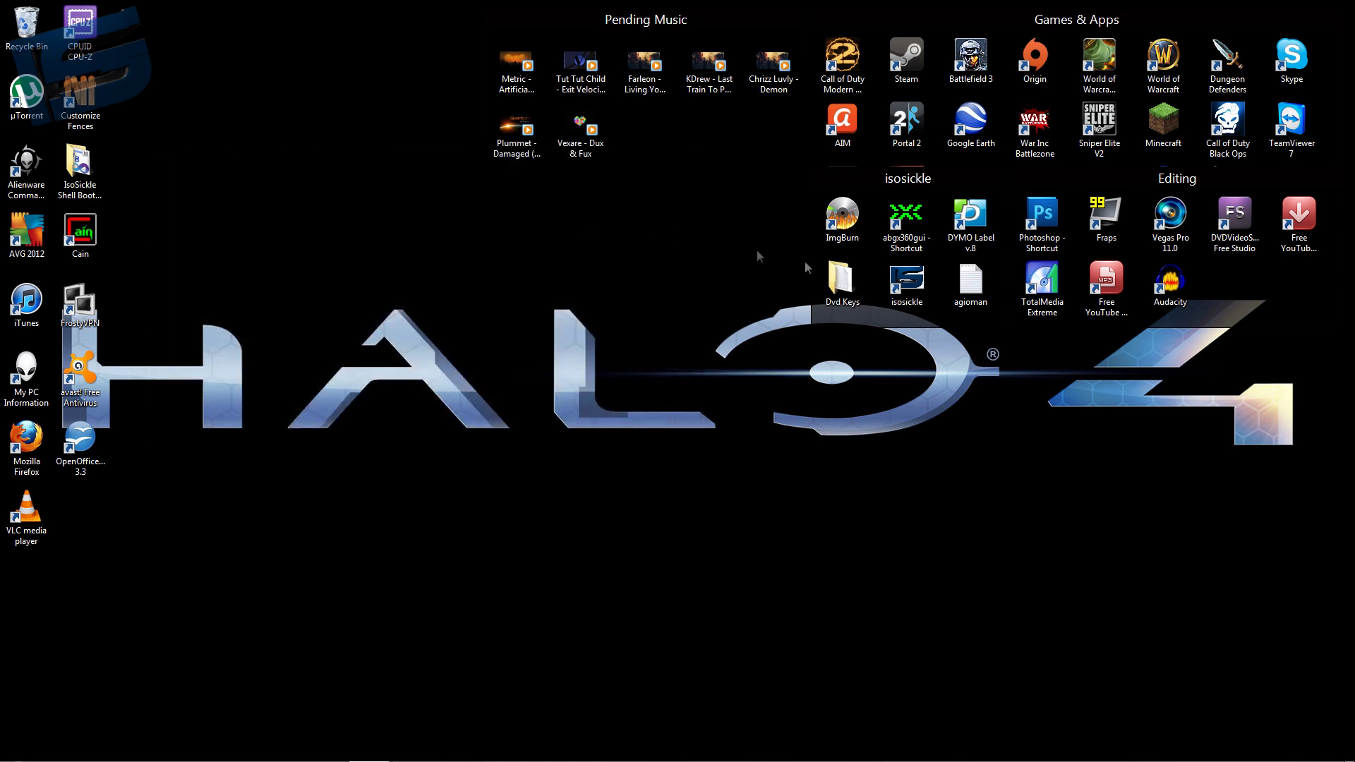
{"action": "double_click", "coordinate": [842, 213]}
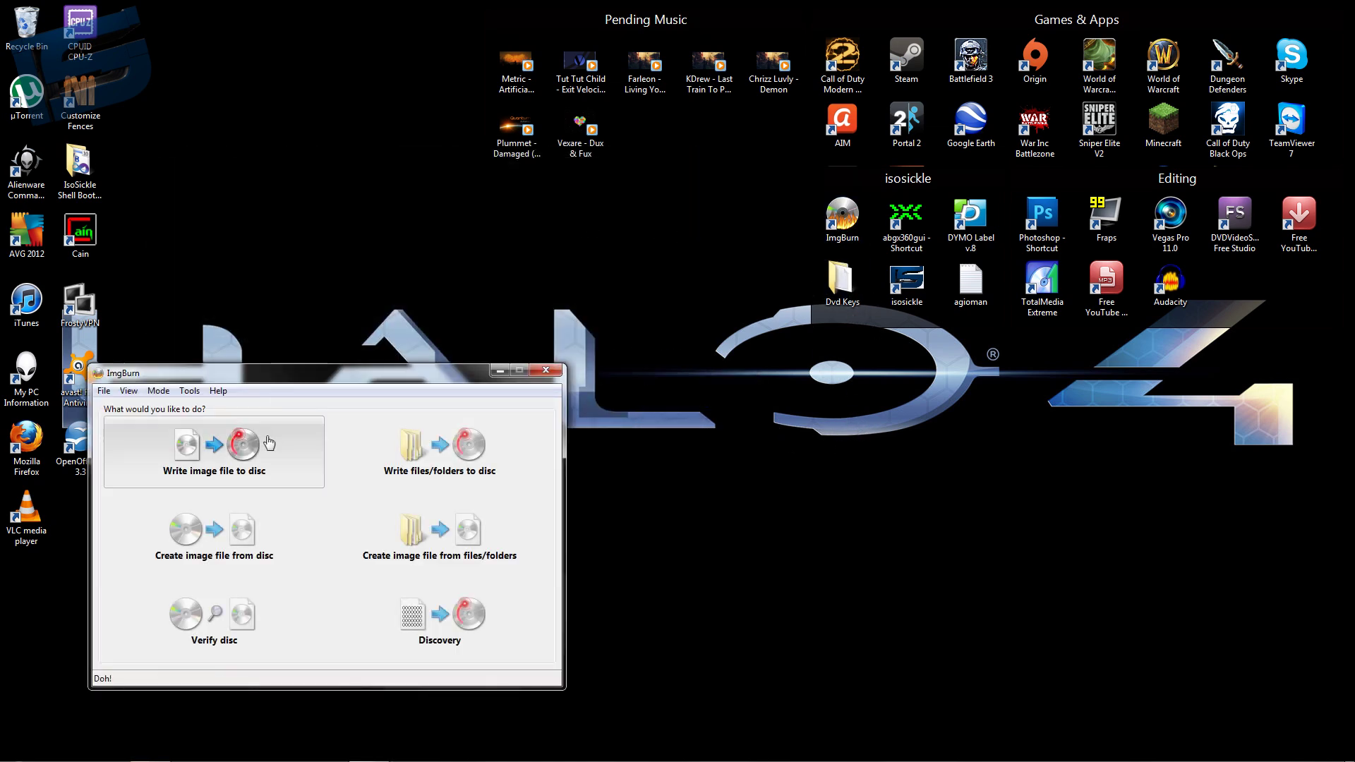
{"action": "left_click_drag", "start_coordinate": [288, 370], "coordinate": [361, 292]}
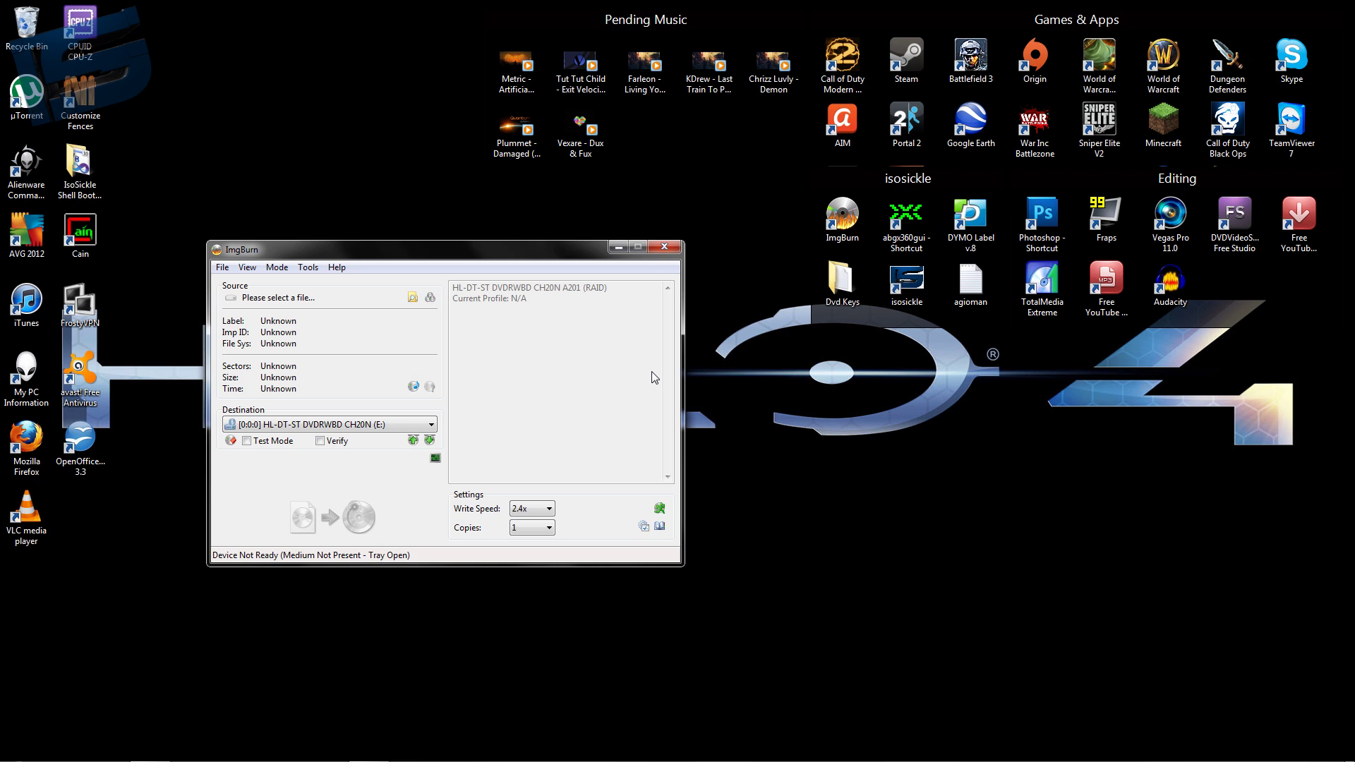
{"action": "mouse_move", "coordinate": [1266, 750]}
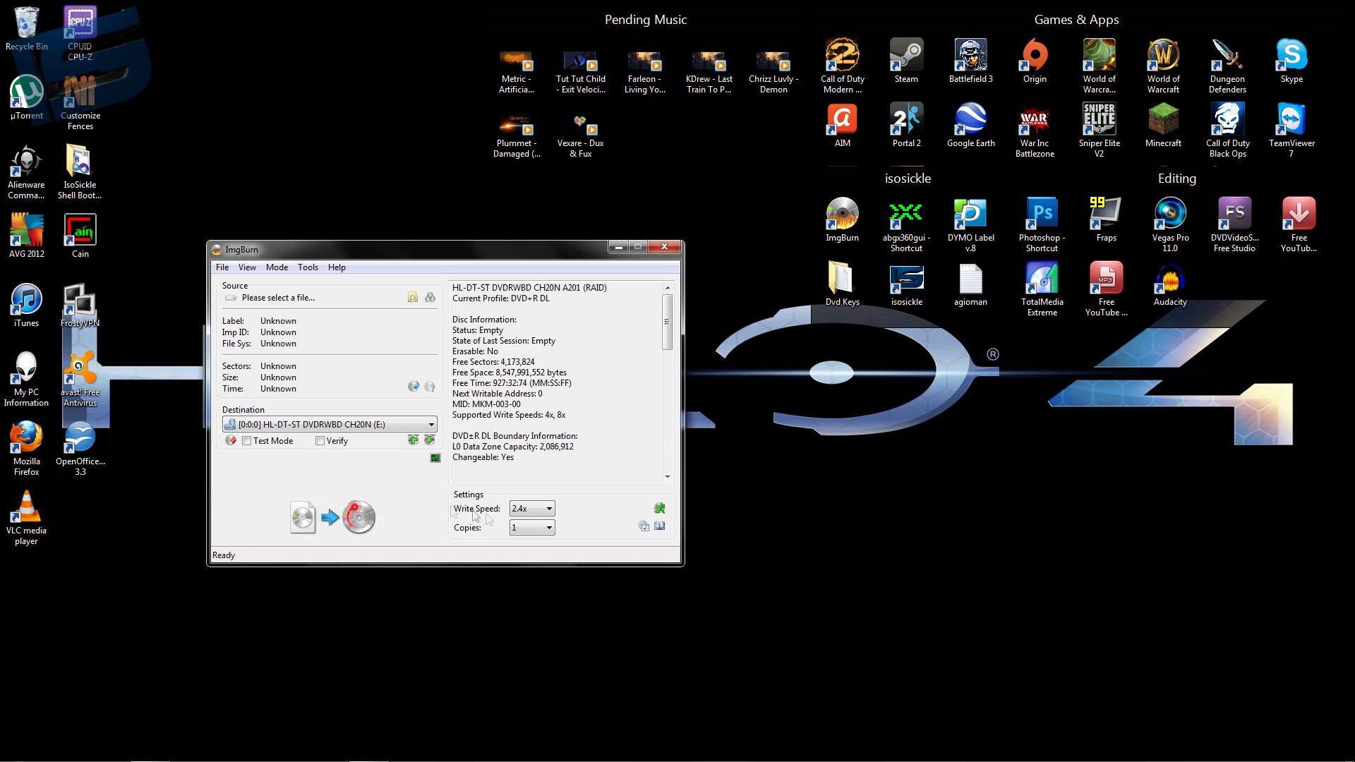
Load COD_Modern_Warfare_2_xEvilx_upload.dvd from Games > Mw2 Spec Ops Zephers as the source
{"action": "left_click", "coordinate": [413, 297]}
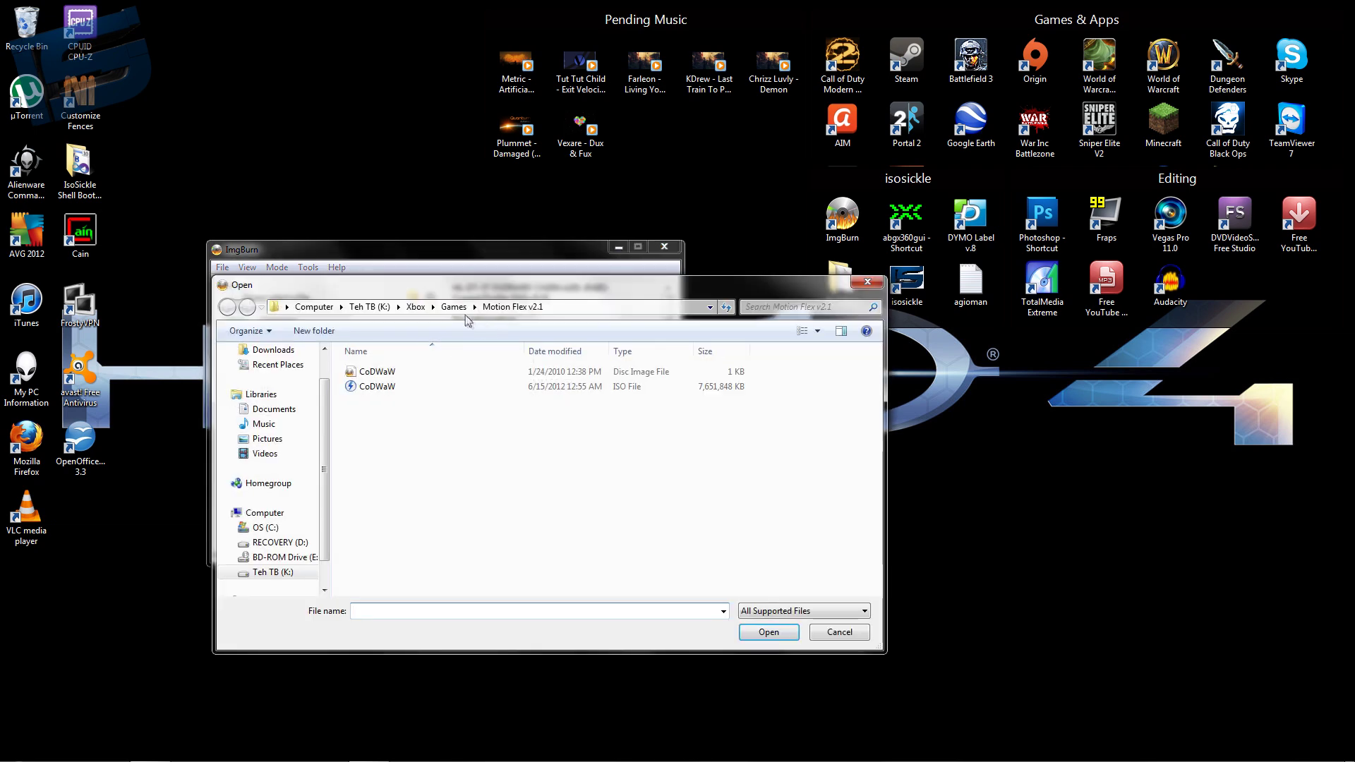
{"action": "left_click", "coordinate": [454, 307]}
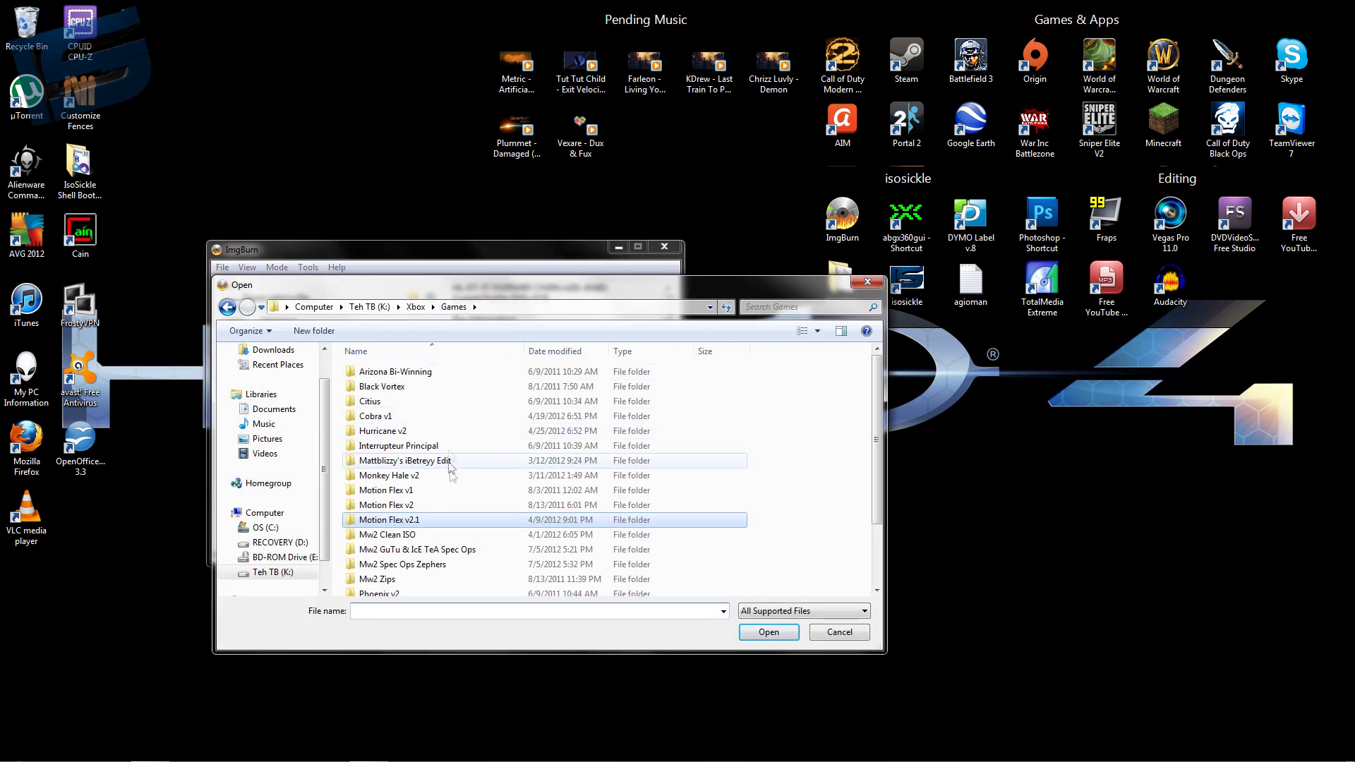
{"action": "double_click", "coordinate": [457, 564]}
{"action": "left_click", "coordinate": [463, 372]}
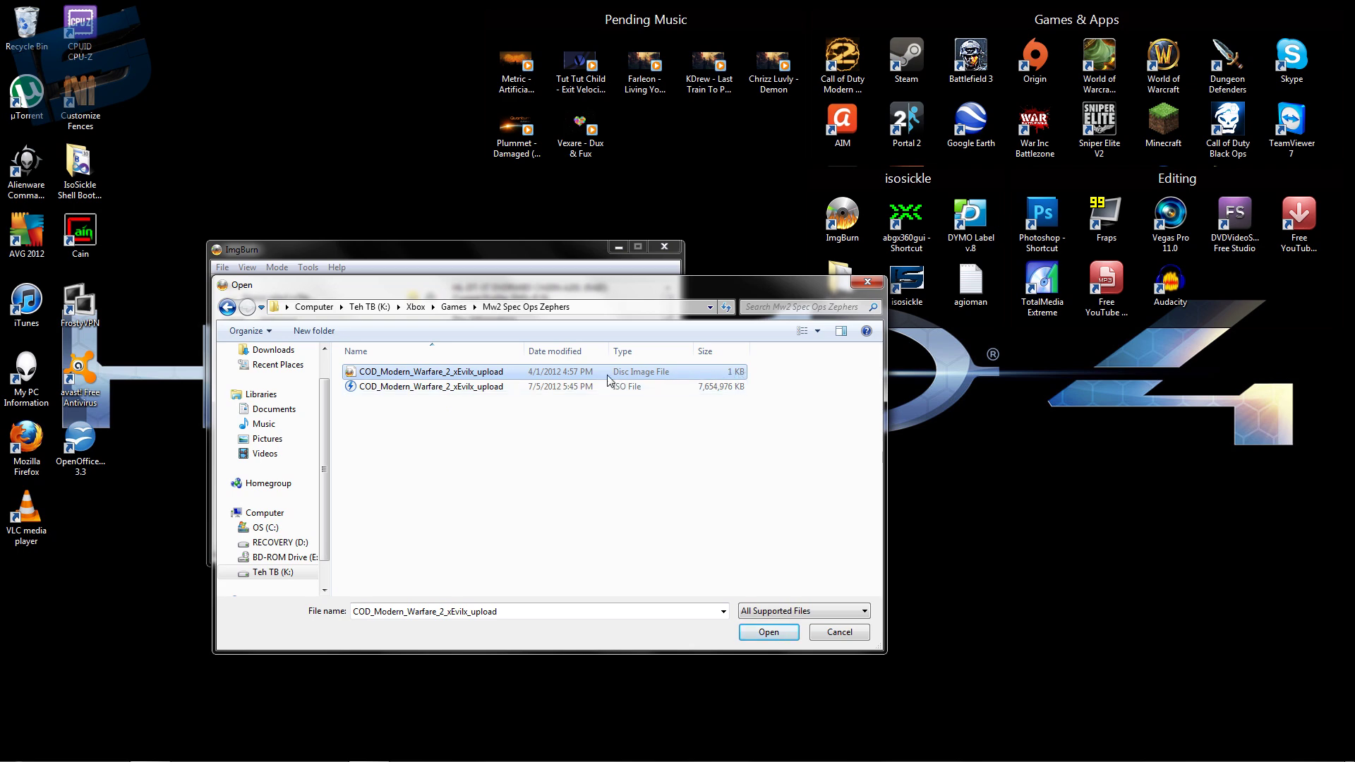
{"action": "left_click", "coordinate": [769, 632]}
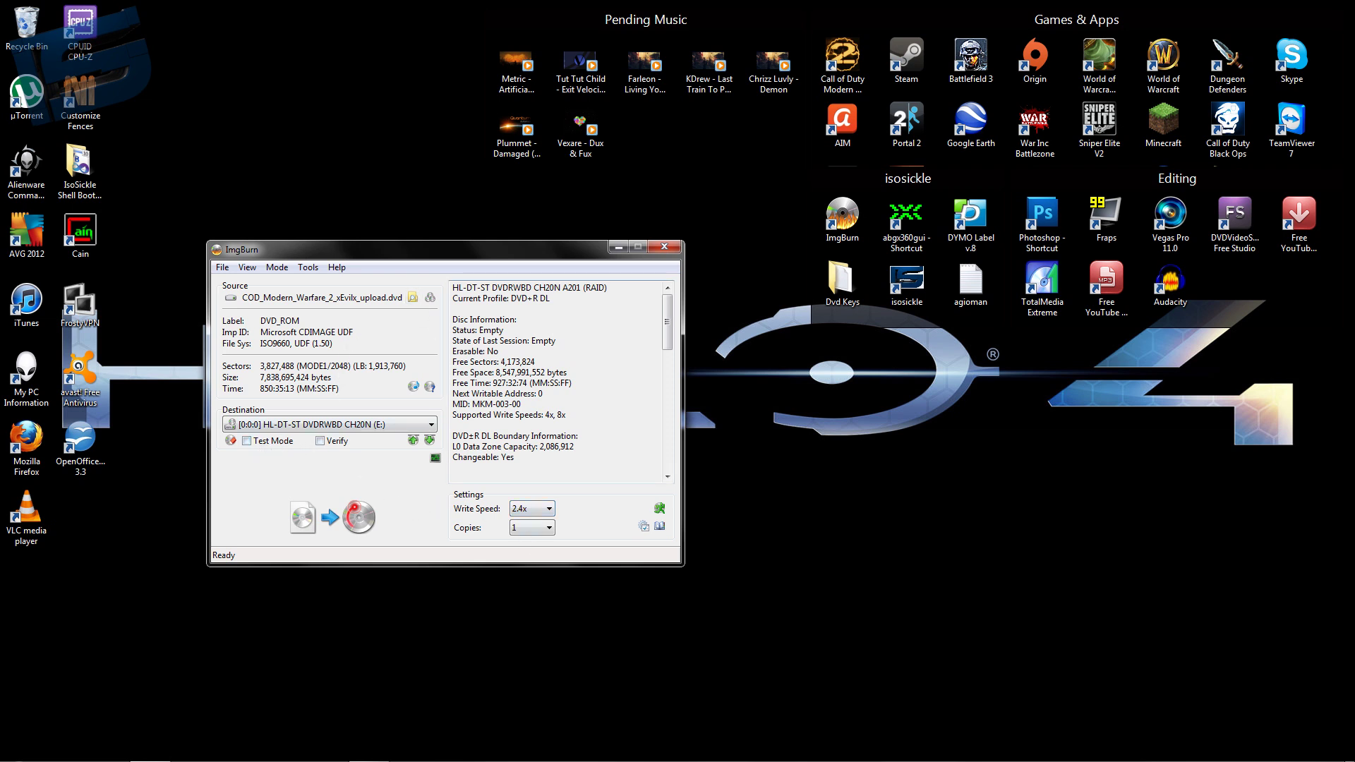
{"action": "left_click", "coordinate": [223, 268]}
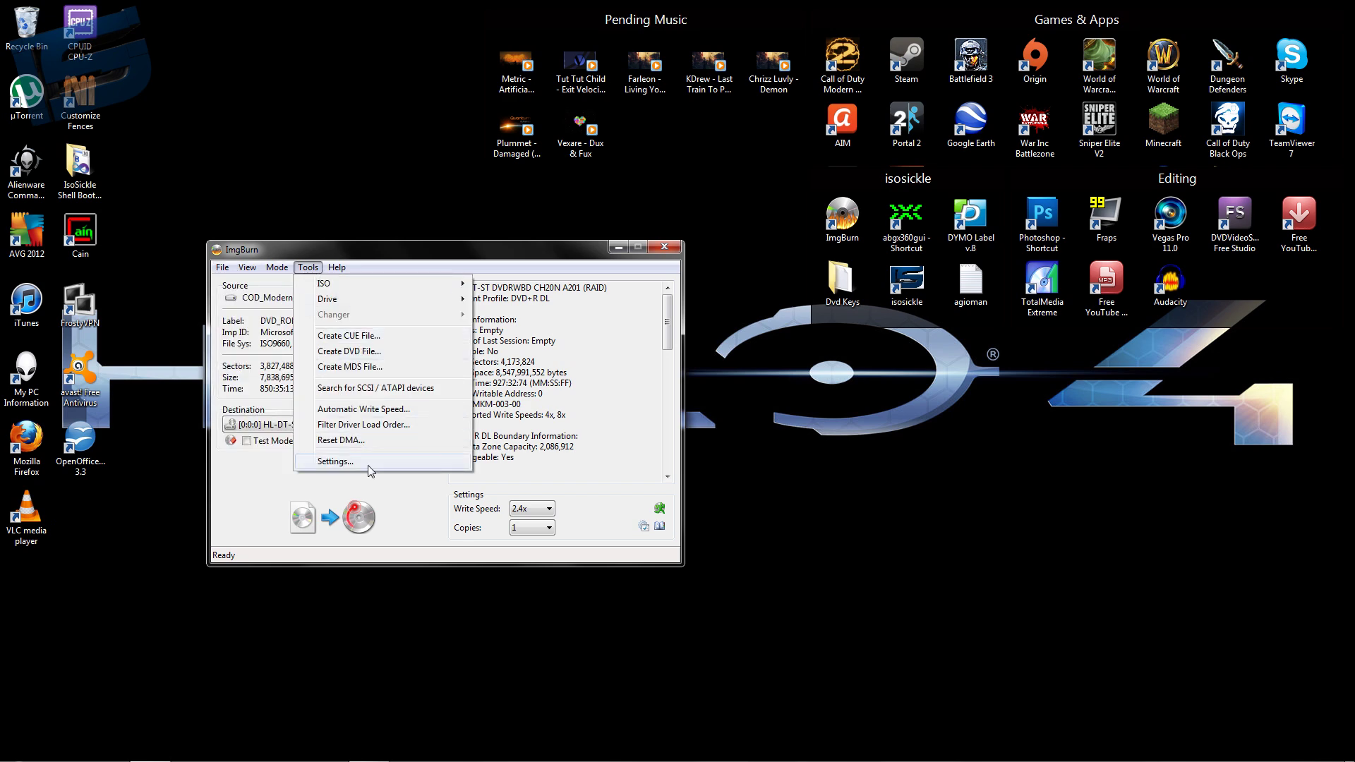
{"action": "left_click", "coordinate": [369, 462]}
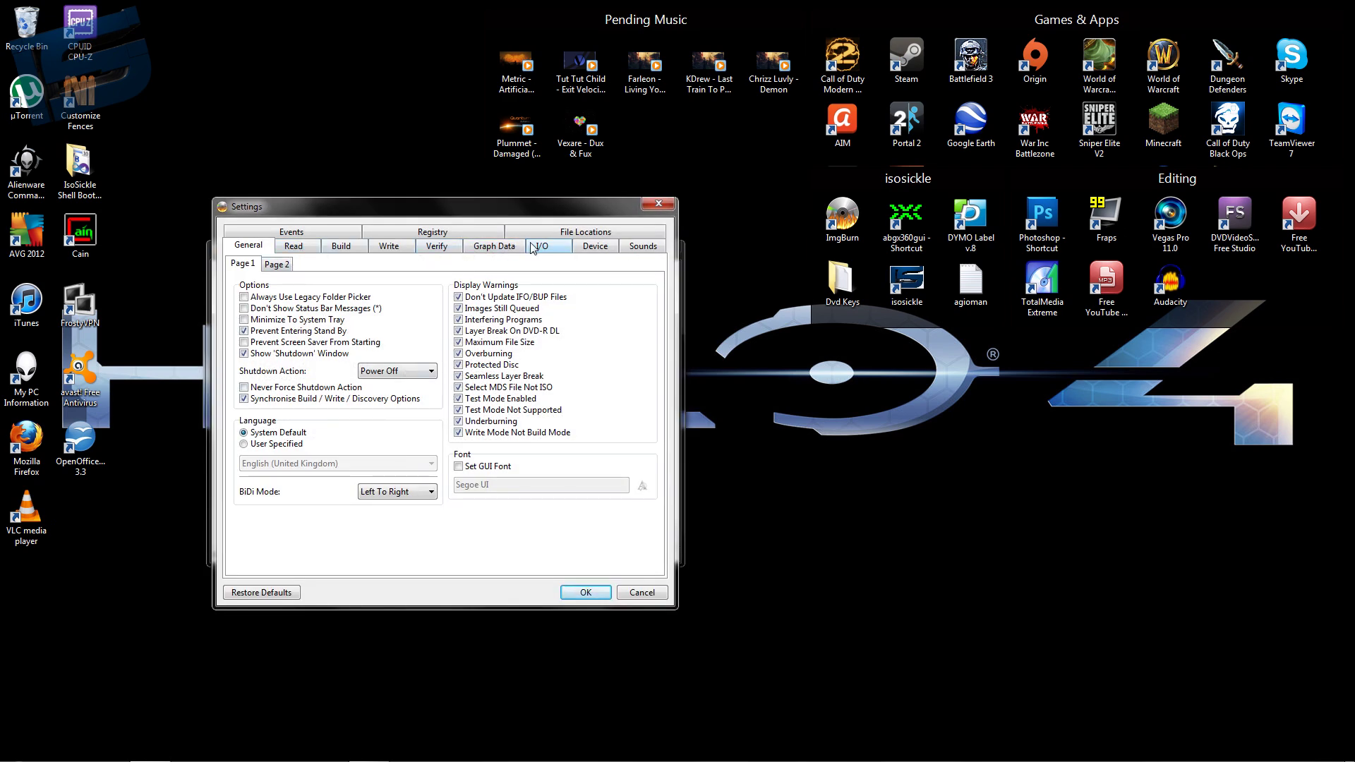
{"action": "left_click", "coordinate": [399, 251]}
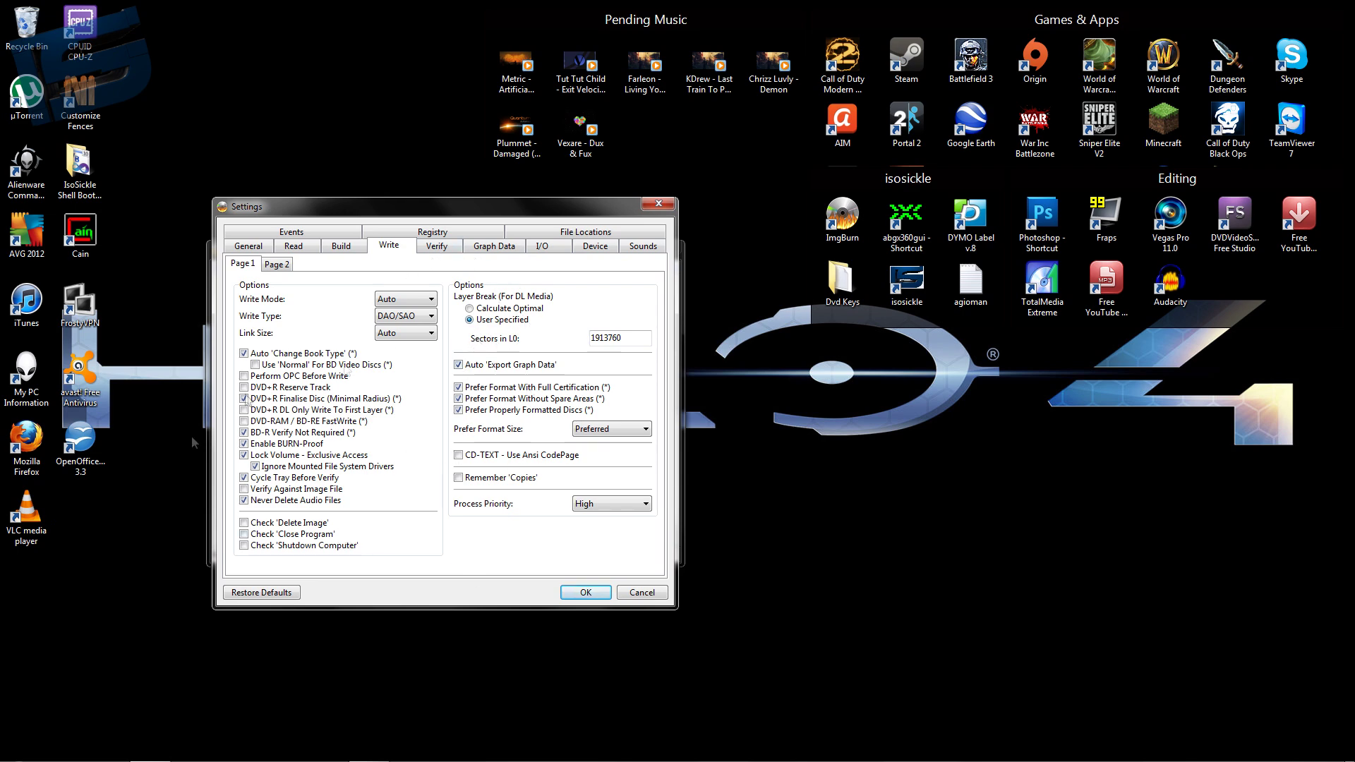
{"action": "left_click", "coordinate": [552, 246]}
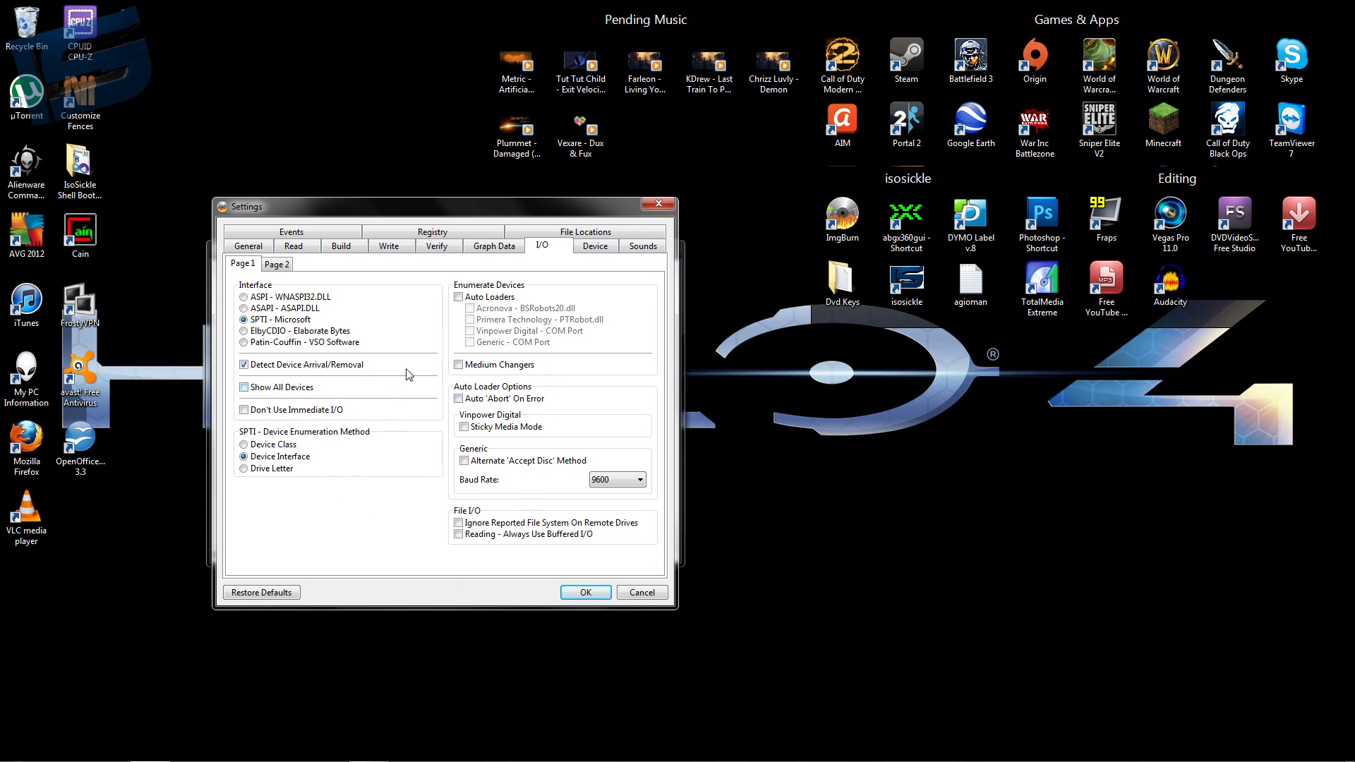
{"action": "left_click", "coordinate": [442, 247]}
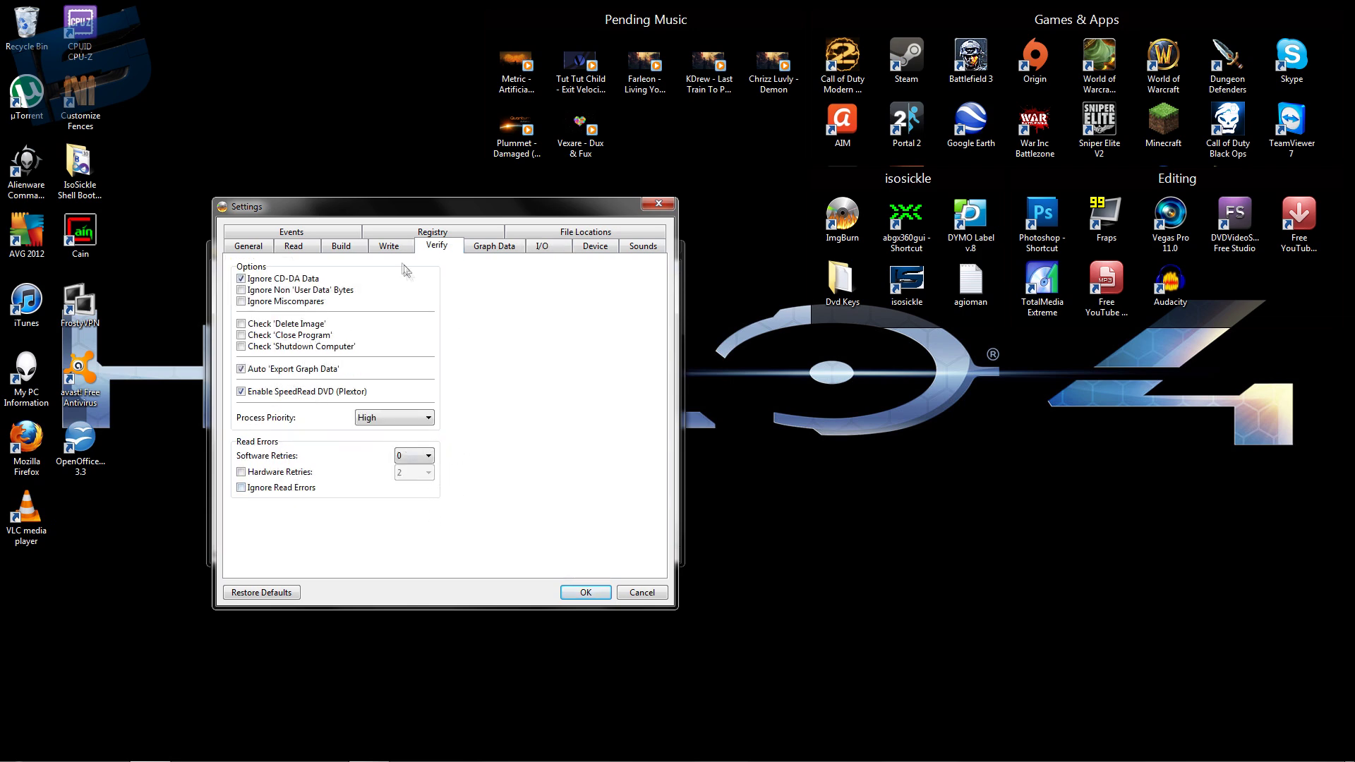
{"action": "left_click", "coordinate": [256, 246]}
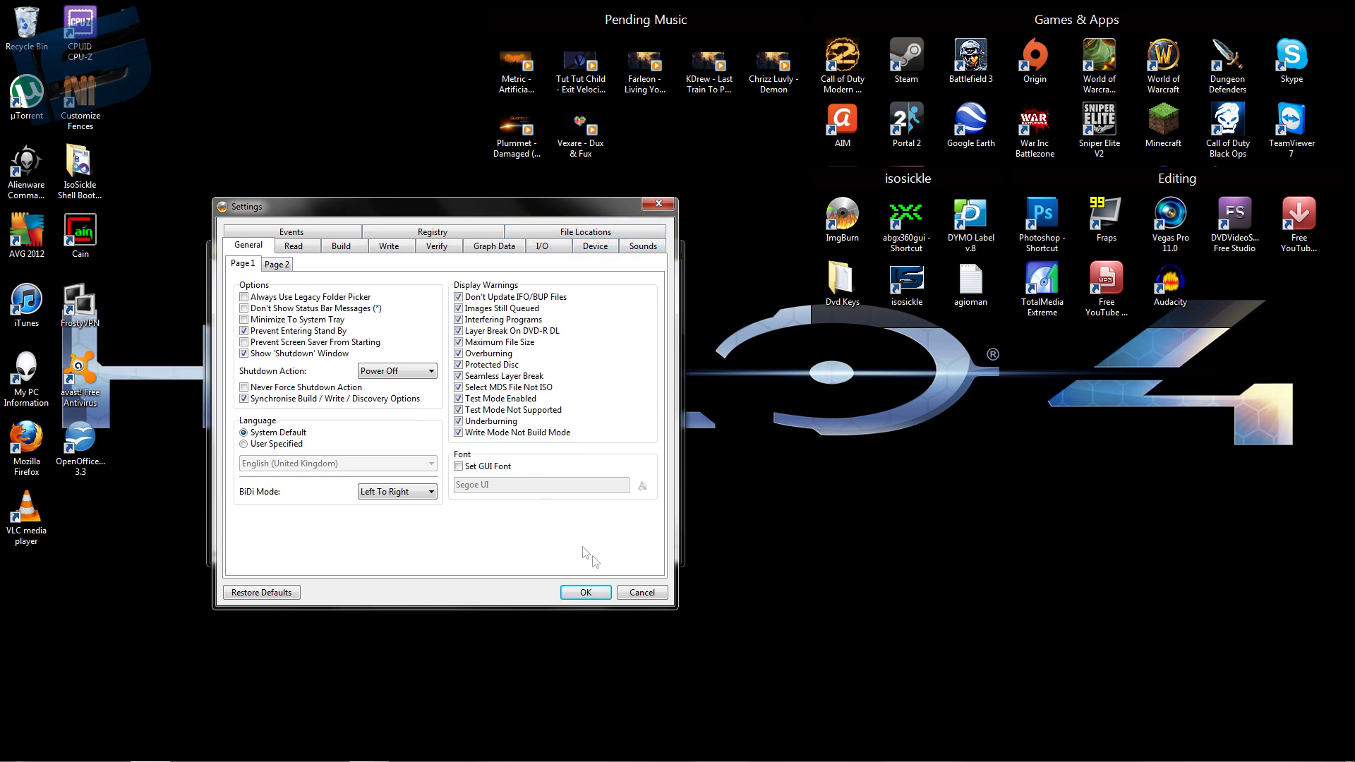
{"action": "left_click", "coordinate": [644, 594]}
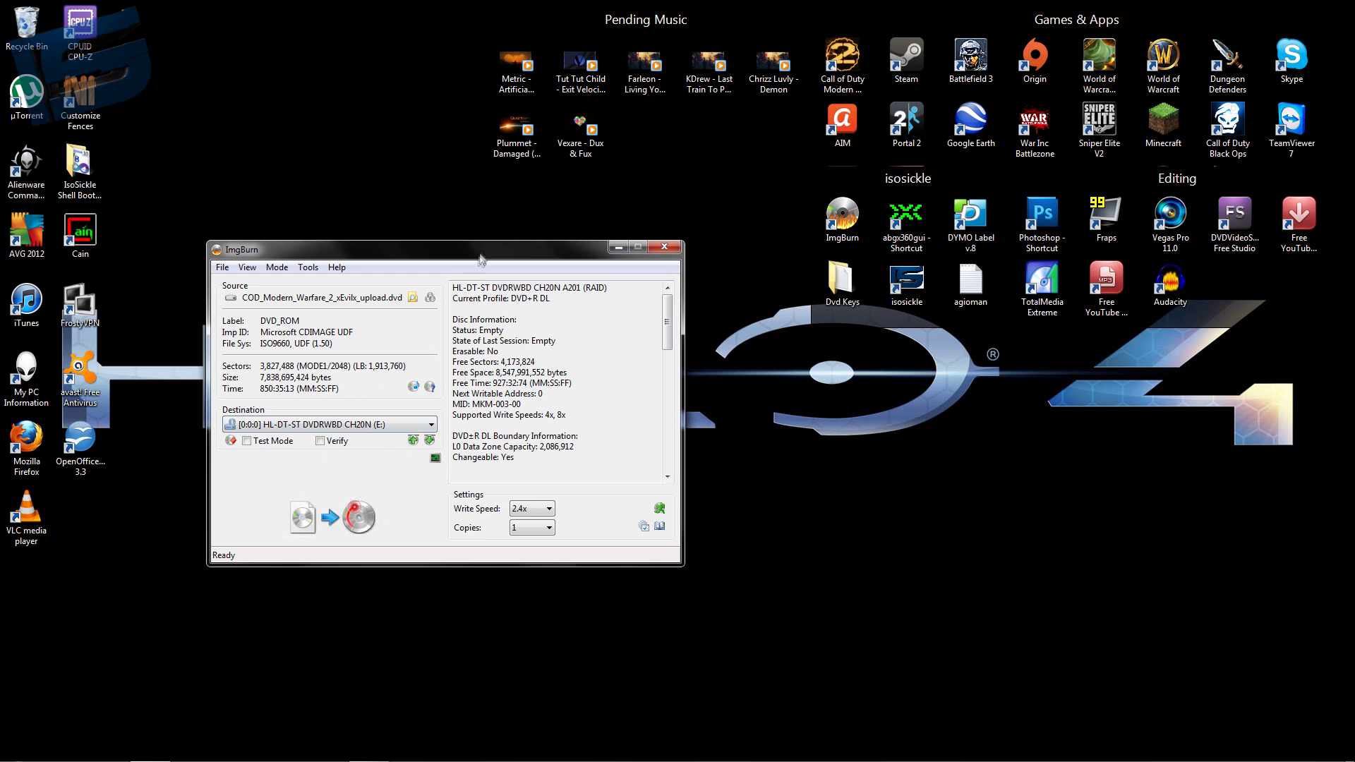
{"action": "left_click_drag", "start_coordinate": [480, 250], "coordinate": [556, 228]}
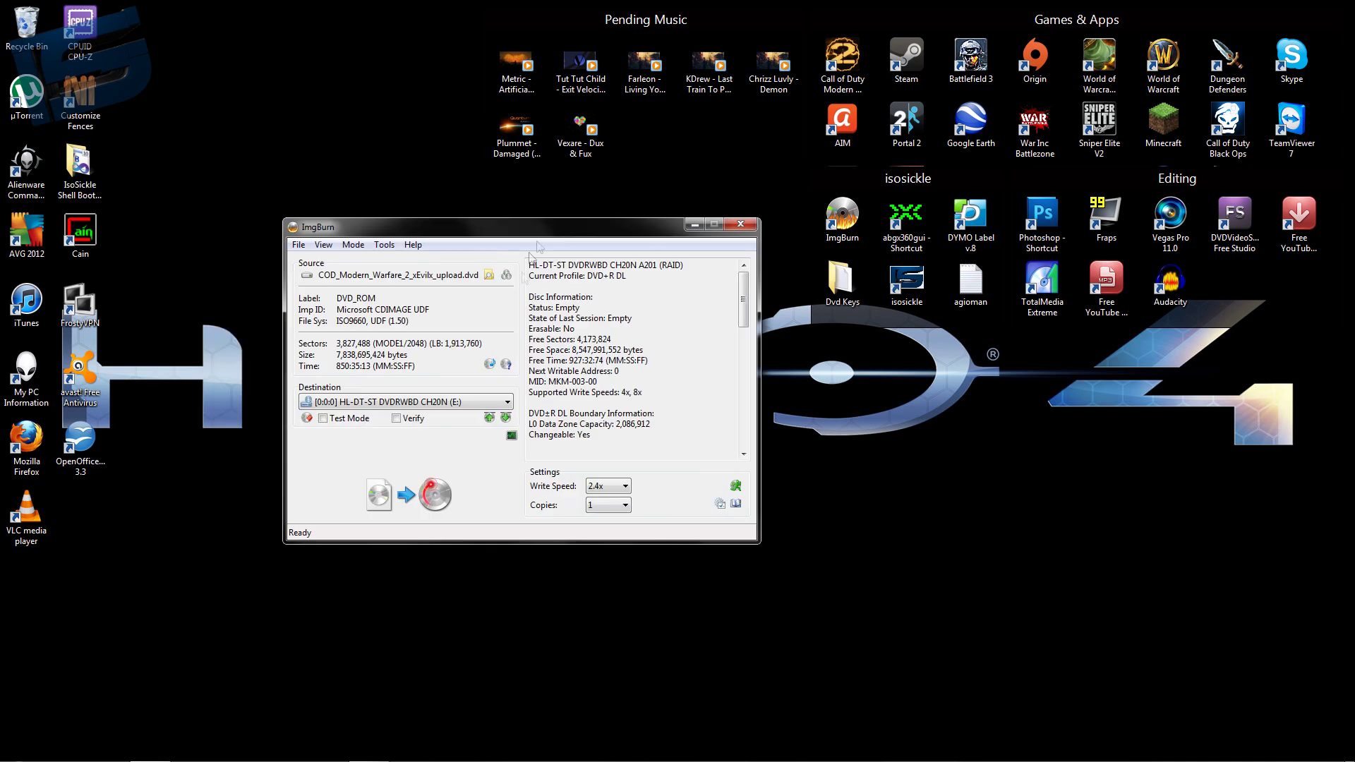
Start writing the image with Eject Tray enabled and minimize the progress window
{"action": "left_click", "coordinate": [435, 503]}
{"action": "left_click", "coordinate": [529, 301]}
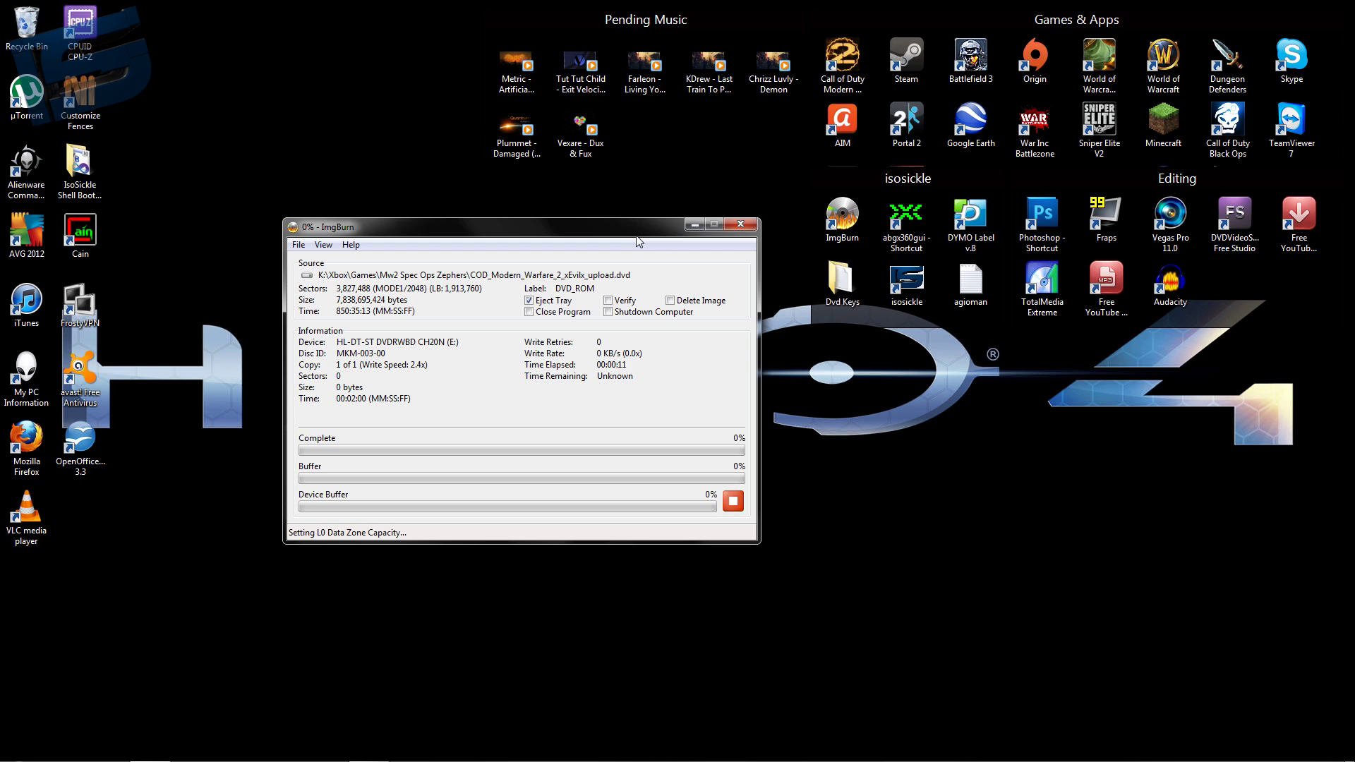
{"action": "left_click", "coordinate": [691, 225]}
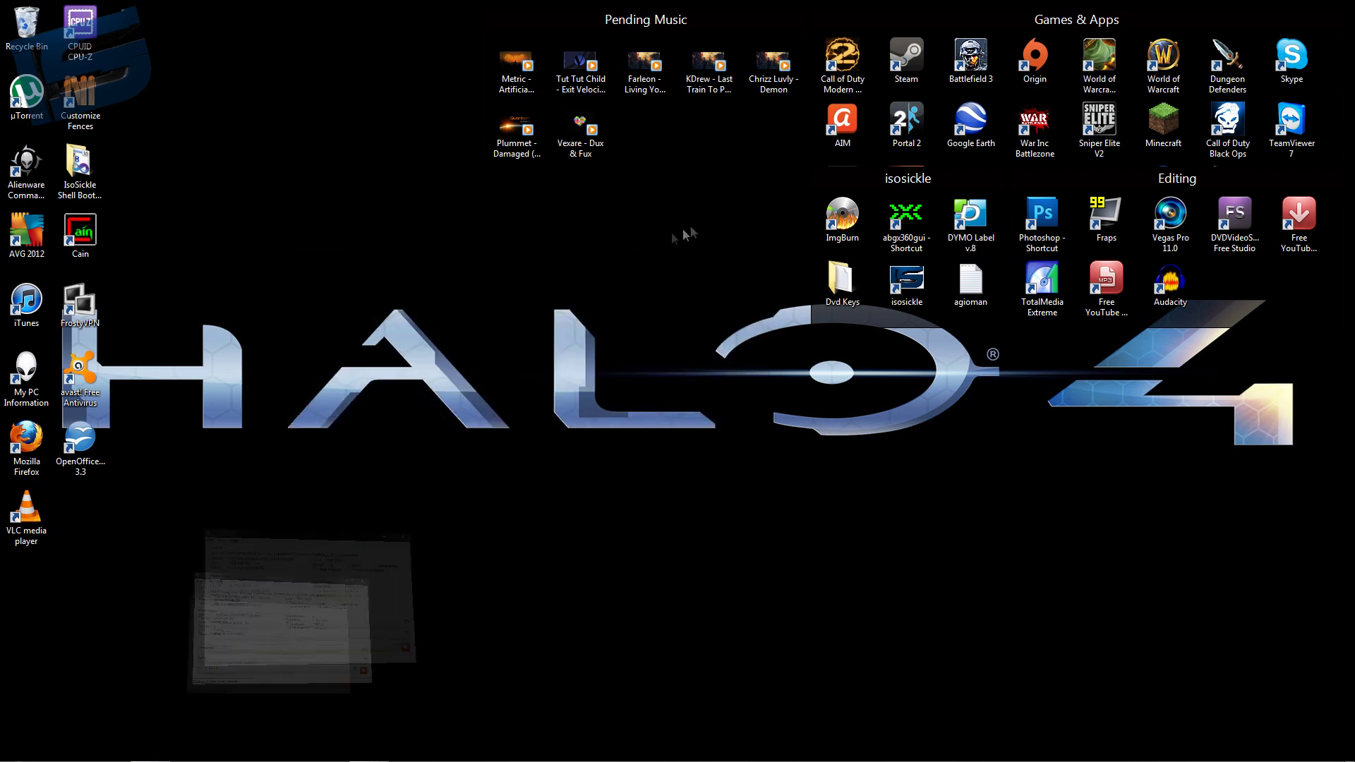
{"action": "mouse_move", "coordinate": [374, 752]}
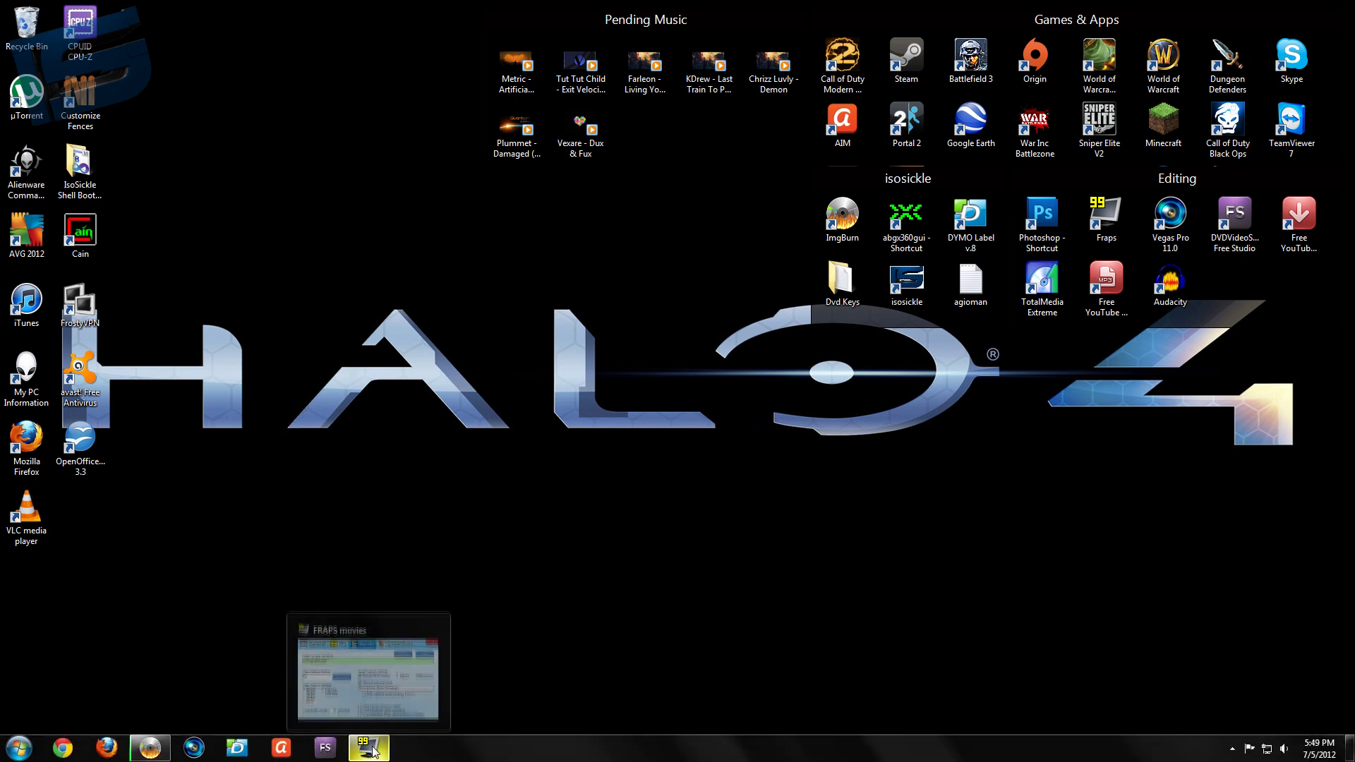